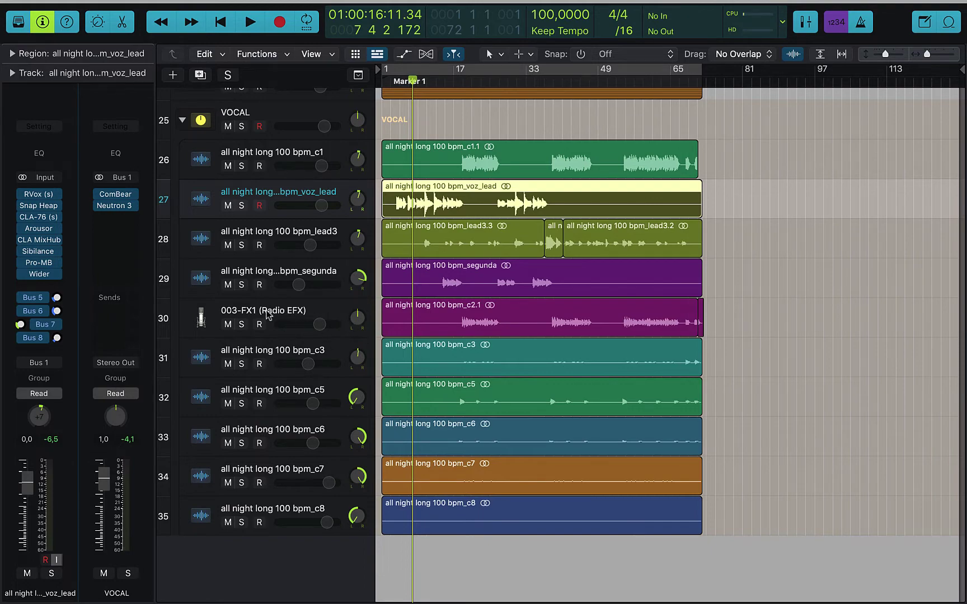
Open the CLA MixHub insert of the voz_lead track and place its window below that track's region.
scroll(266, 315, up, 3)
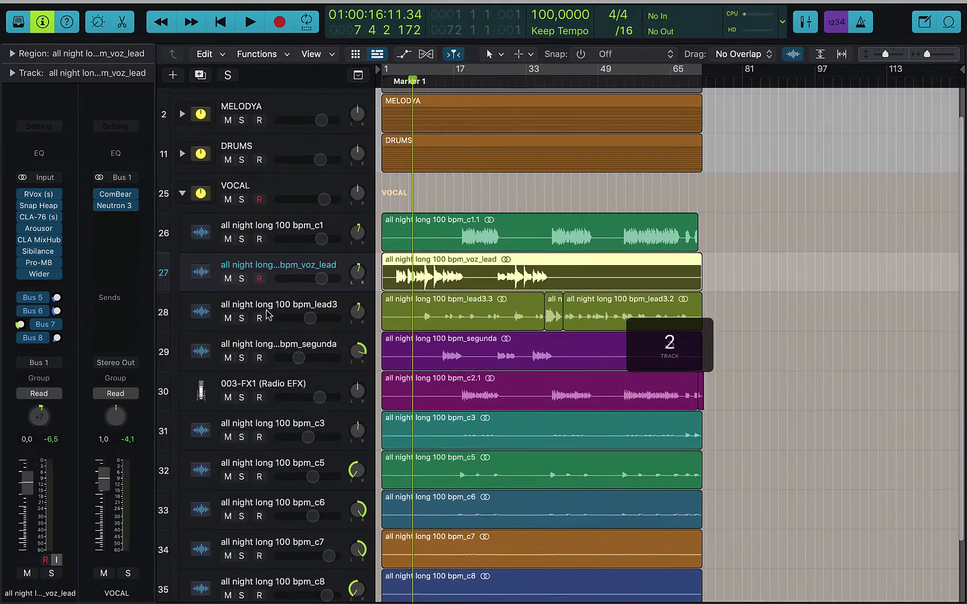
scroll(266, 315, down, 3)
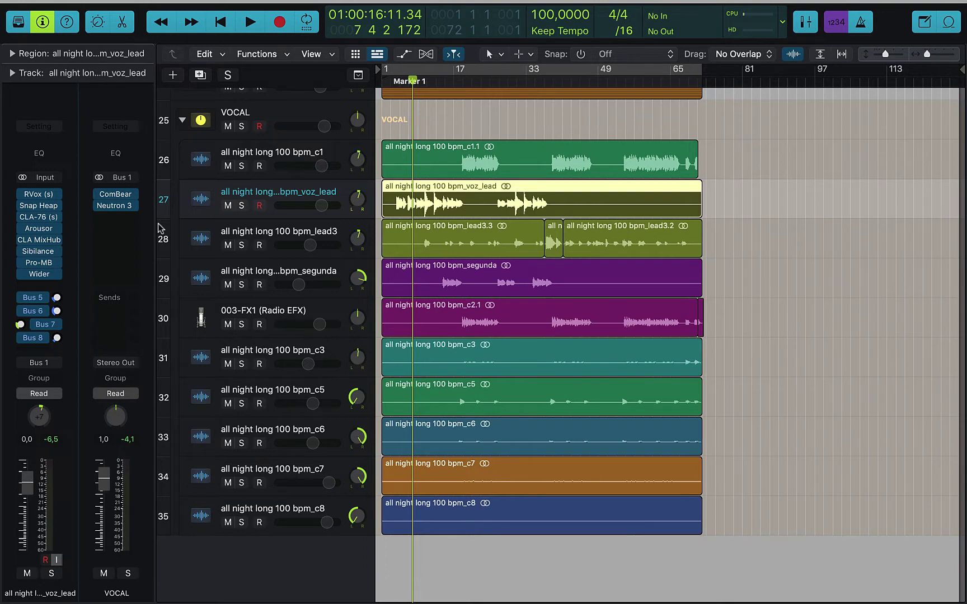
click(39, 239)
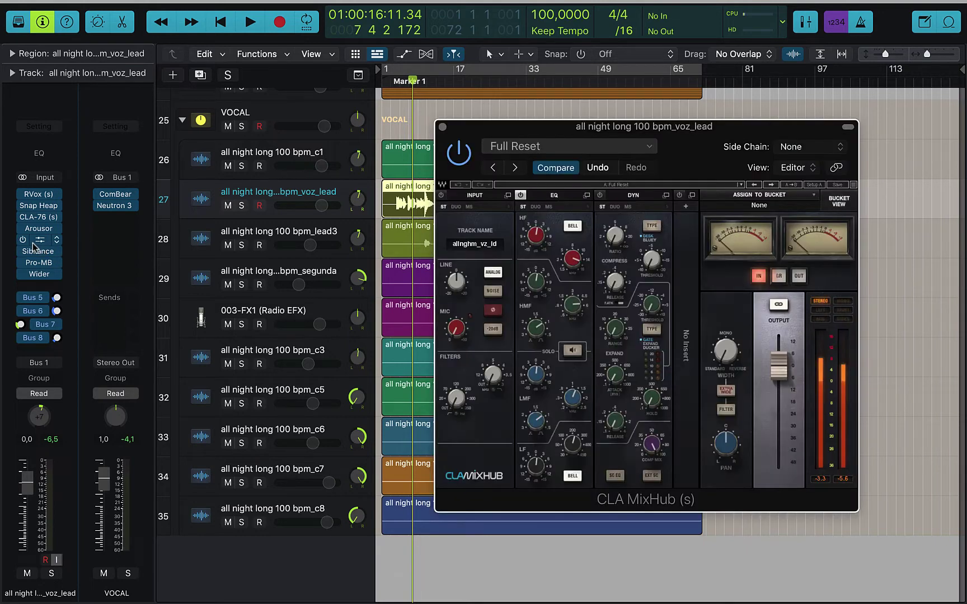
drag(611, 116, 499, 210)
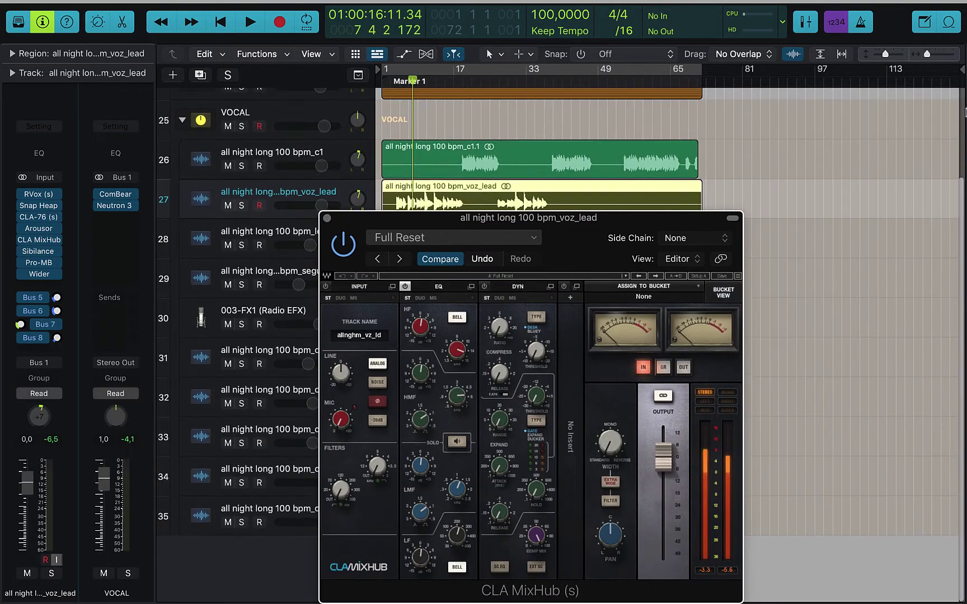
drag(886, 57, 887, 57)
scroll(570, 200, down, 3)
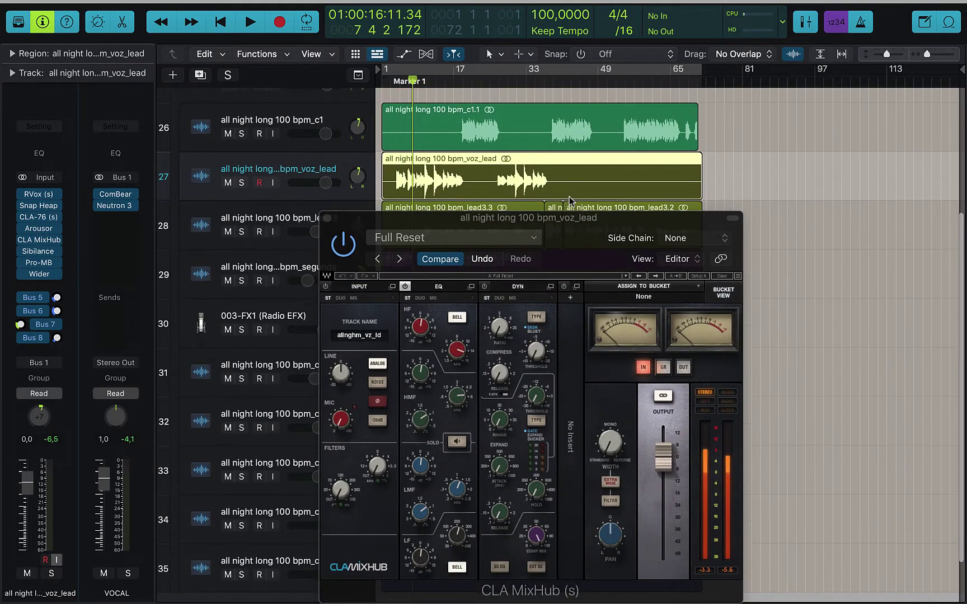
scroll(571, 199, down, 2)
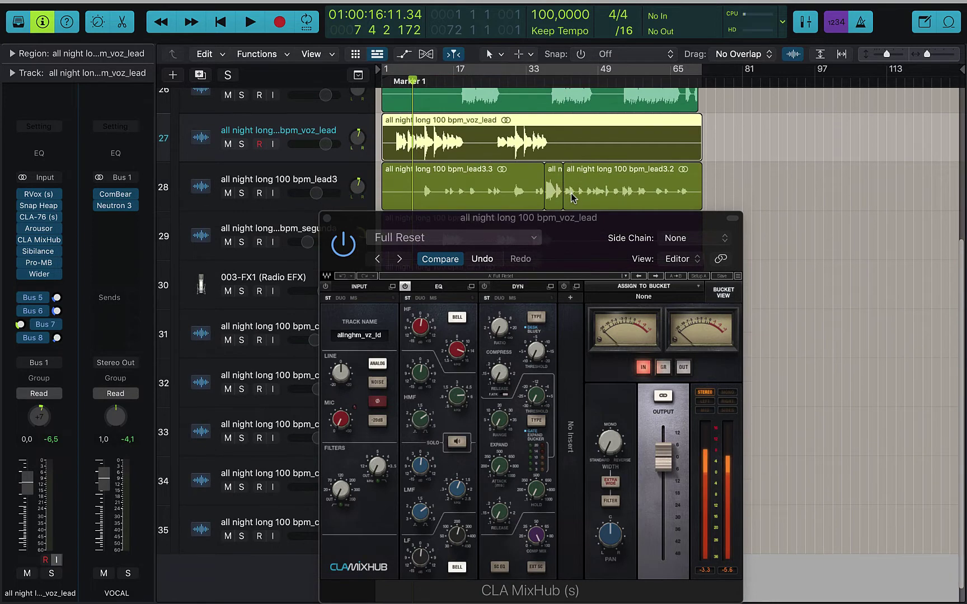
drag(564, 228, 572, 181)
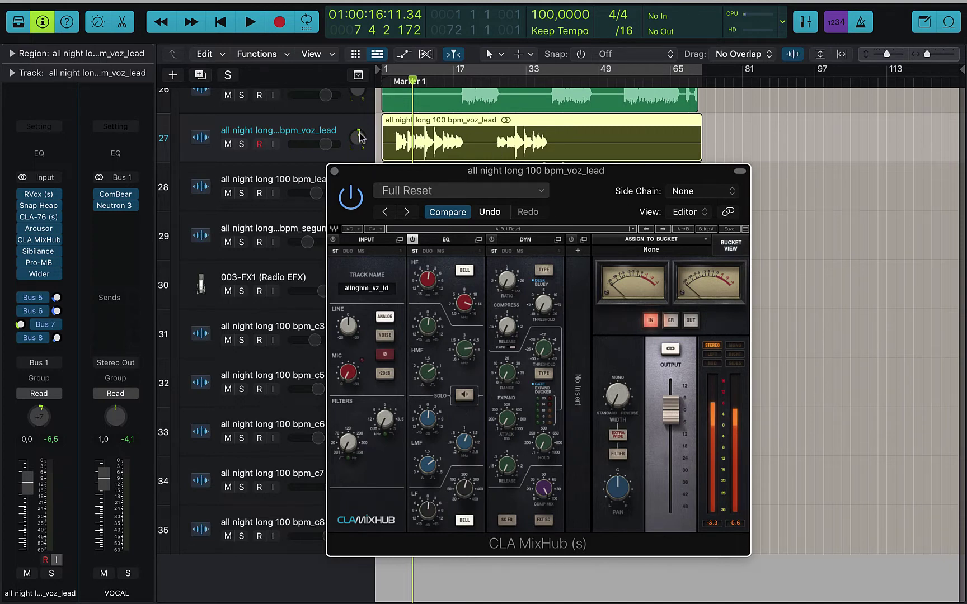
Play the vocals from bar 4 and compare the voz_lead sound with CLA MixHub bypassed and enabled.
click(391, 84)
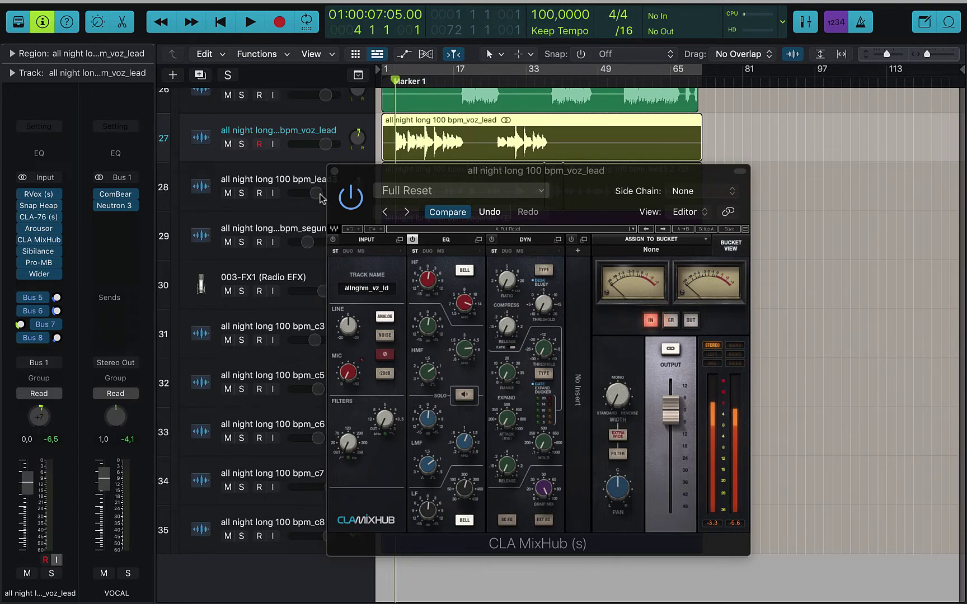
click(358, 207)
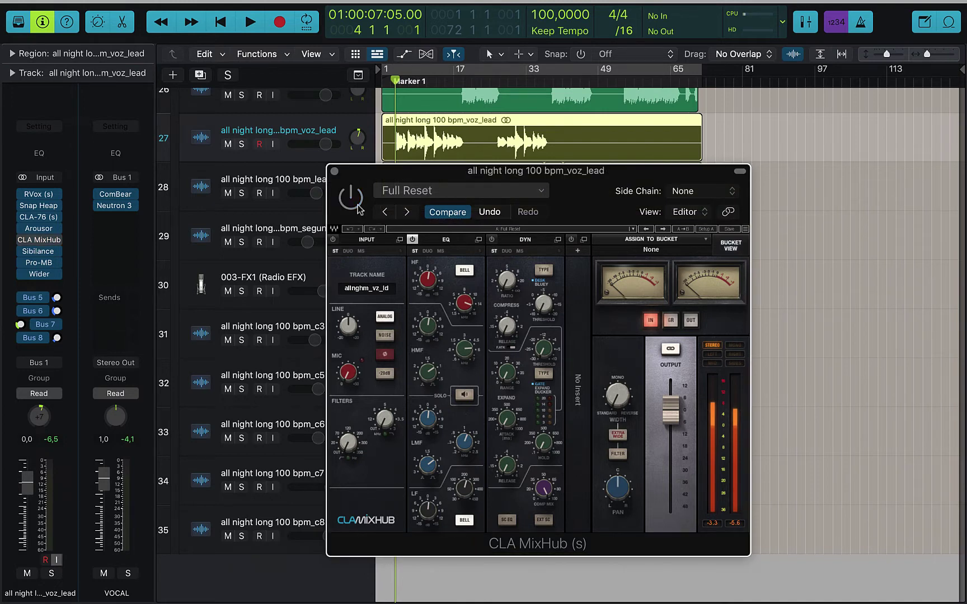
click(358, 208)
key(space)
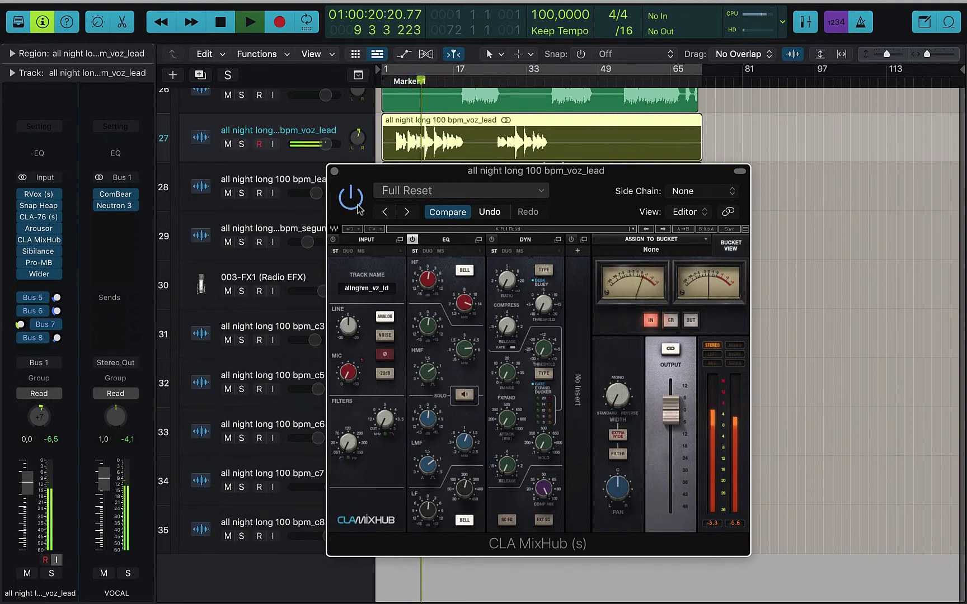
click(357, 209)
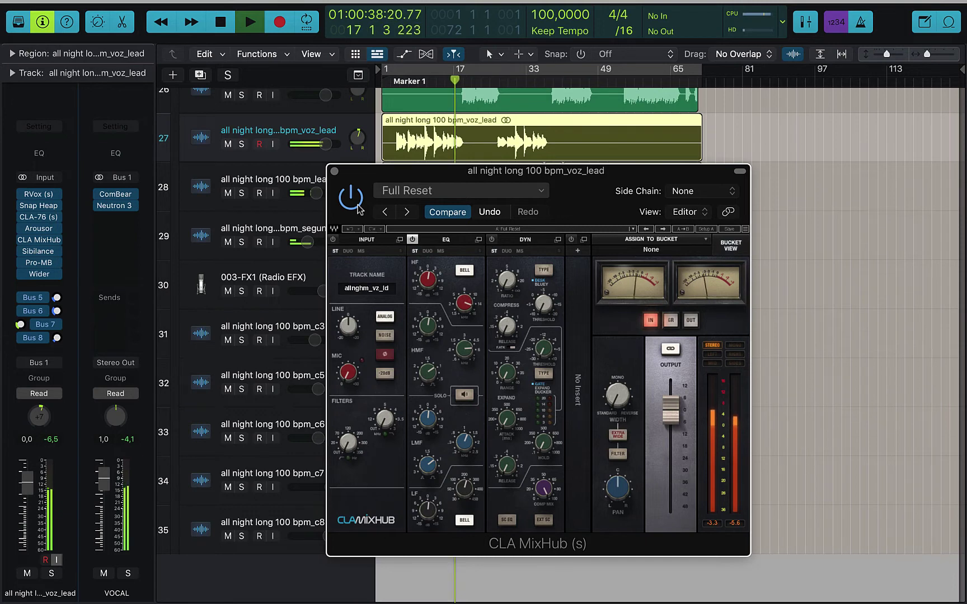
click(357, 206)
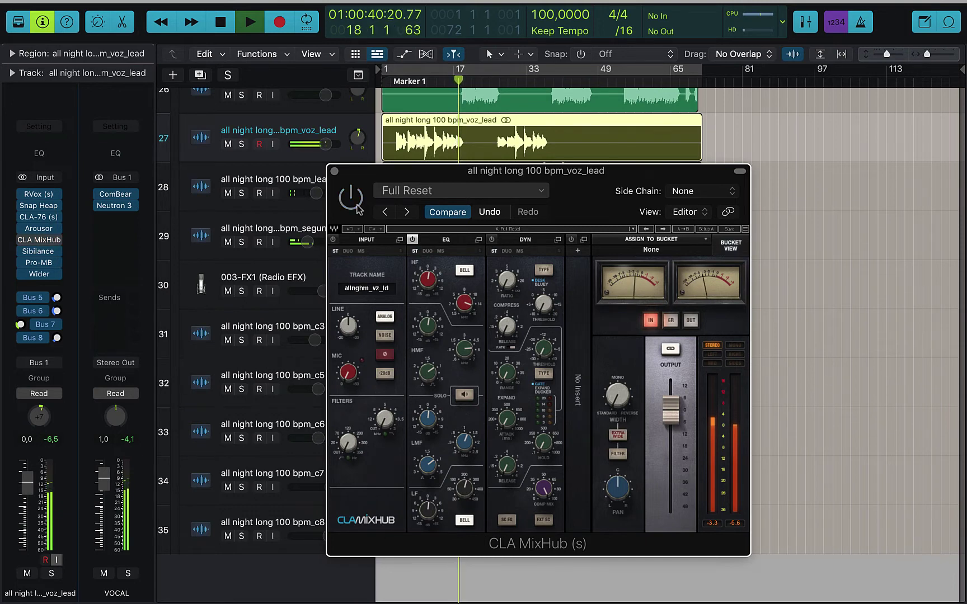
key(space)
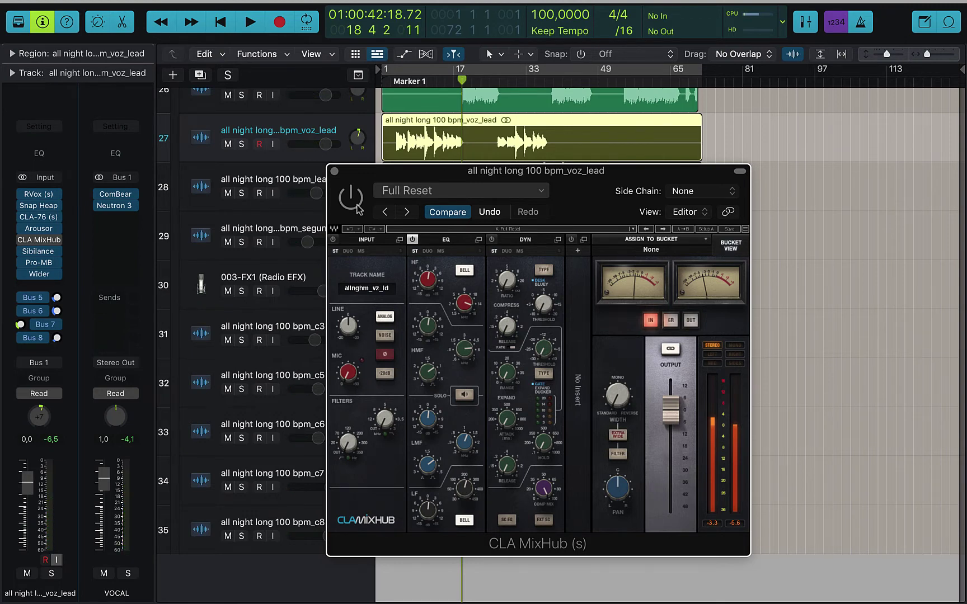
click(356, 205)
drag(458, 176, 464, 155)
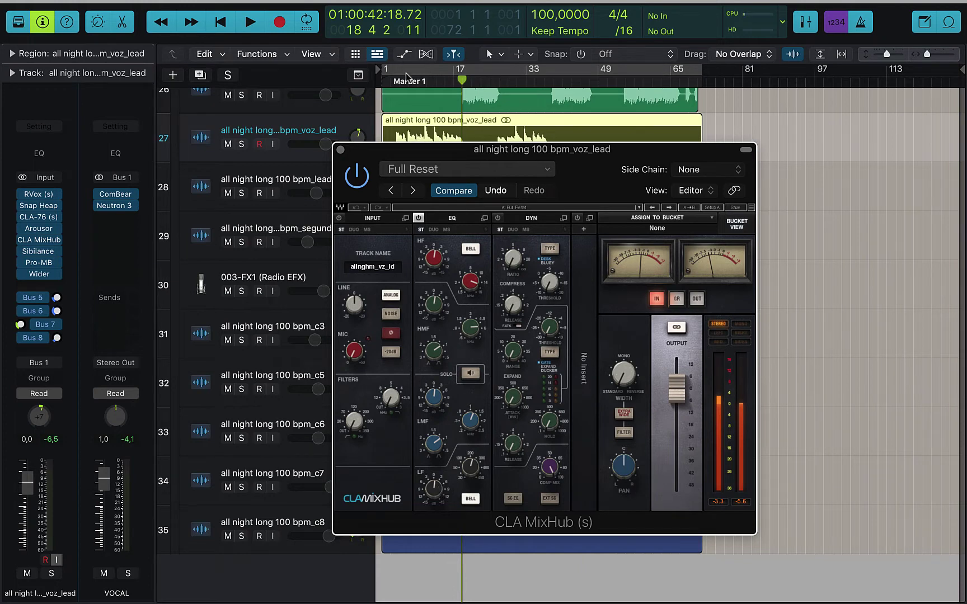
Return the playhead to bar 4, solo the voz_lead track, and bypass its sends to Bus 5 through Bus 8.
click(395, 84)
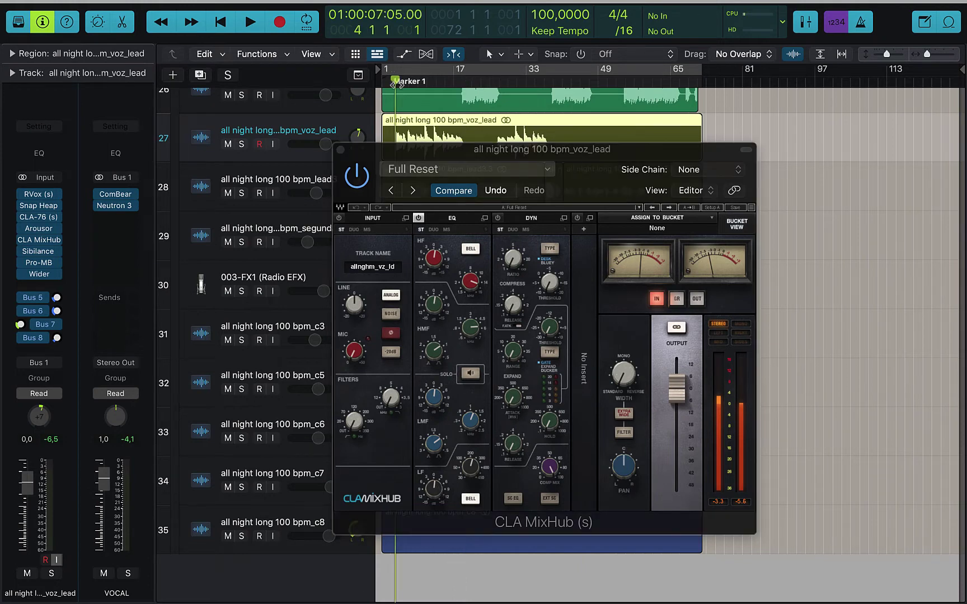
click(241, 144)
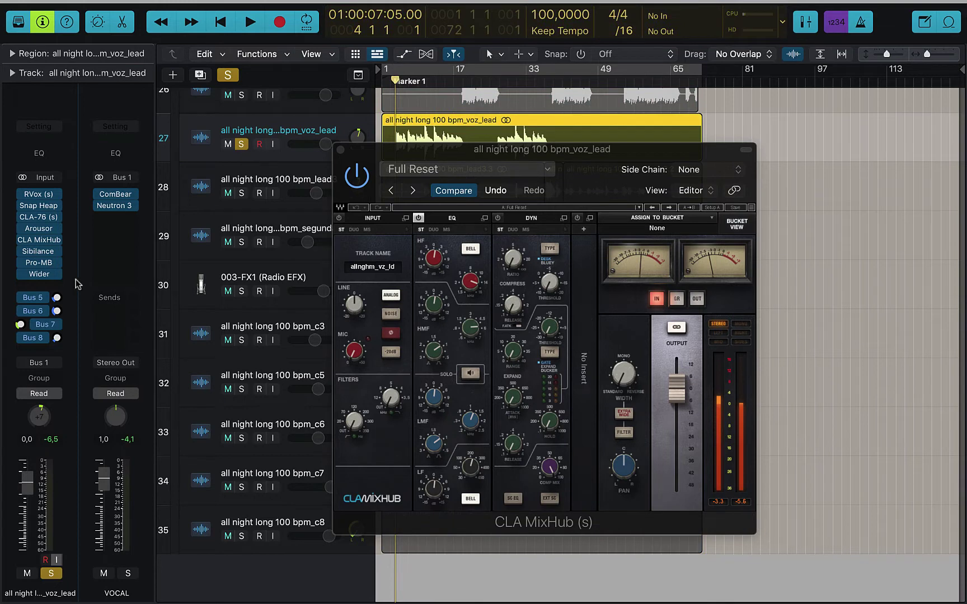
drag(23, 299, 21, 338)
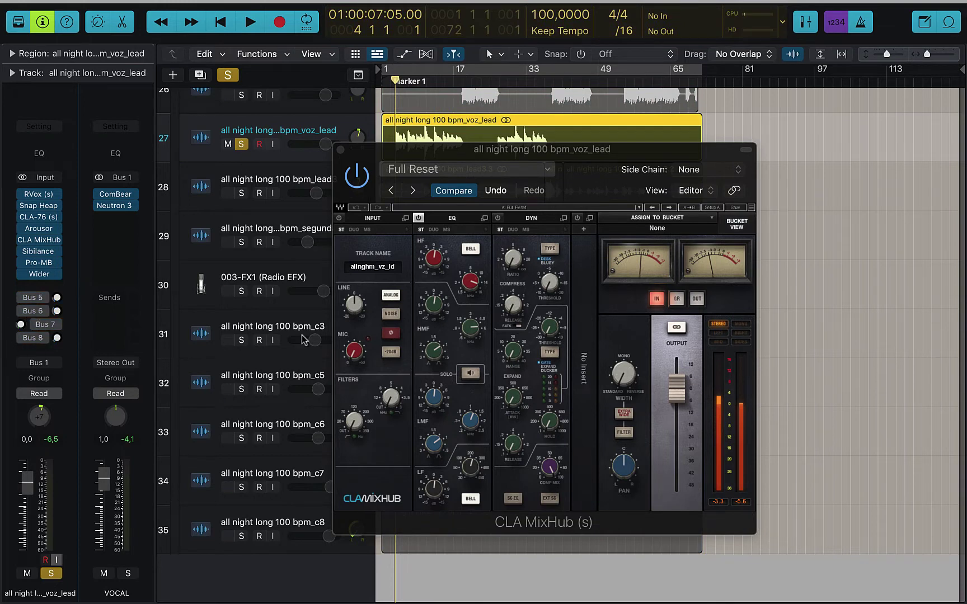
Play the soloed lead vocal and boost the CLA MixHub LF gain to about 6.2, comparing it against bypass.
key(space)
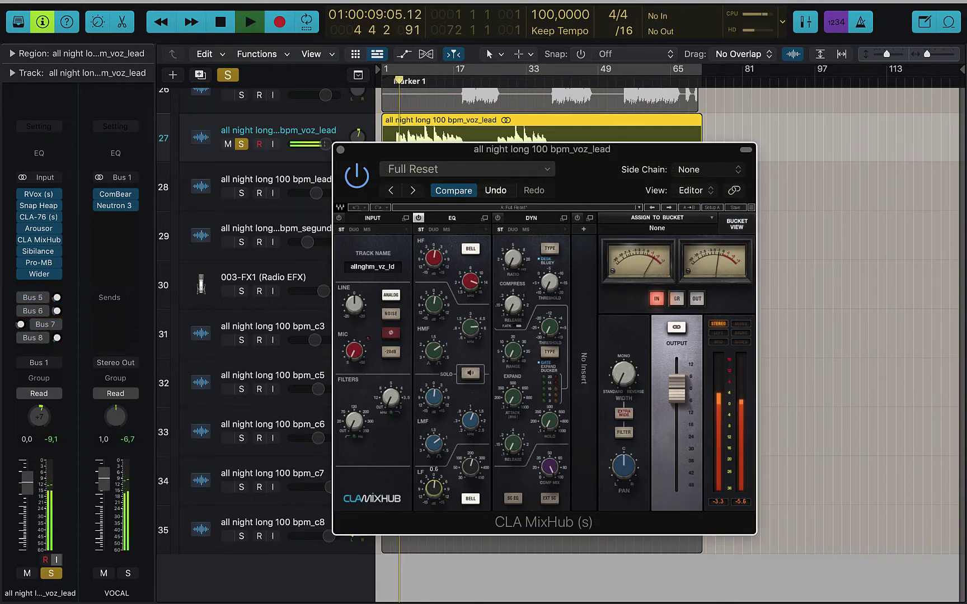
drag(433, 488, 433, 466)
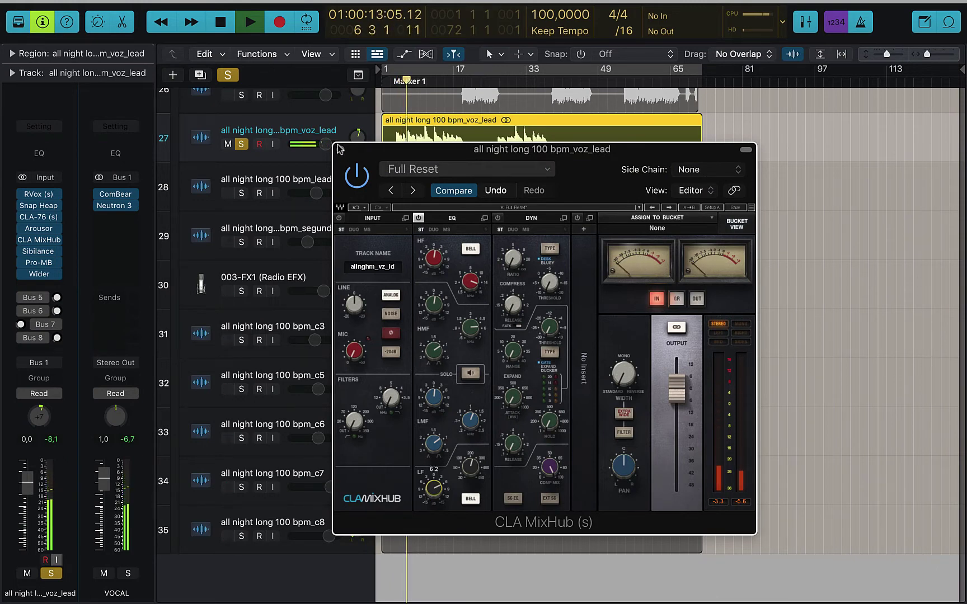
click(348, 180)
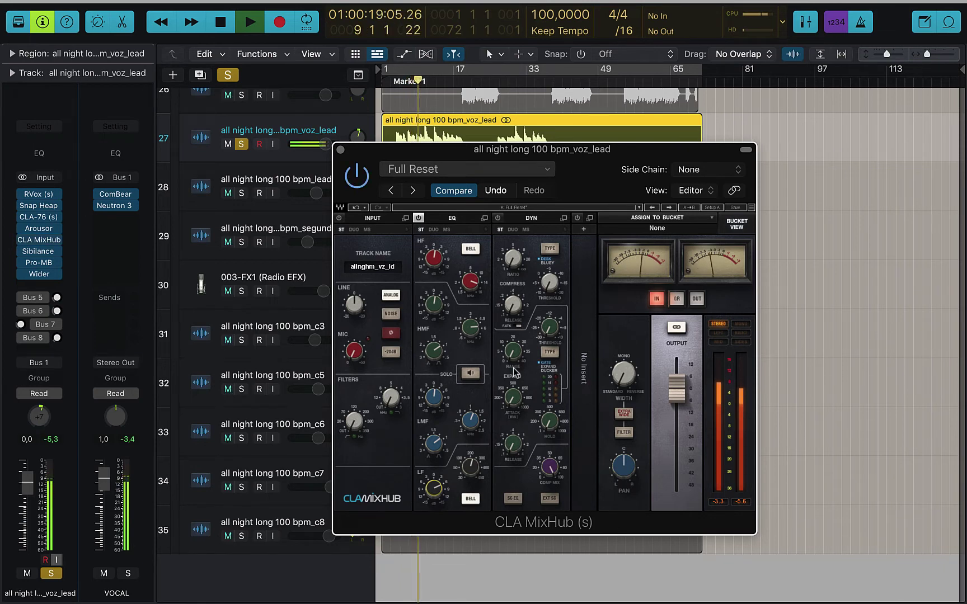
Cut the CLA MixHub LF gain to -9.6 while listening, bring it back up, and stop playback.
mouse_move(436, 492)
mouse_down()
mouse_move(435, 536)
mouse_move(435, 491)
mouse_up()
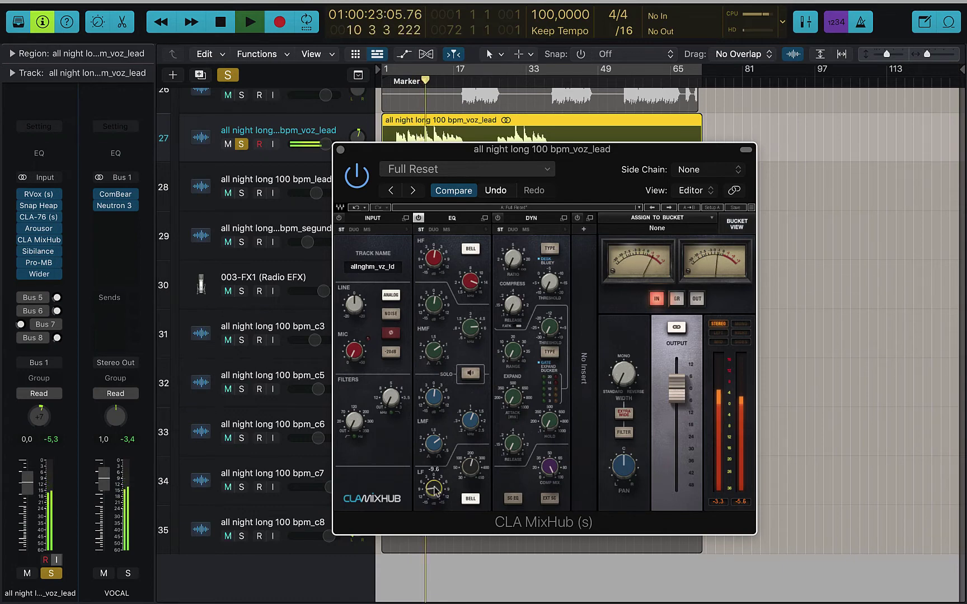
click(438, 546)
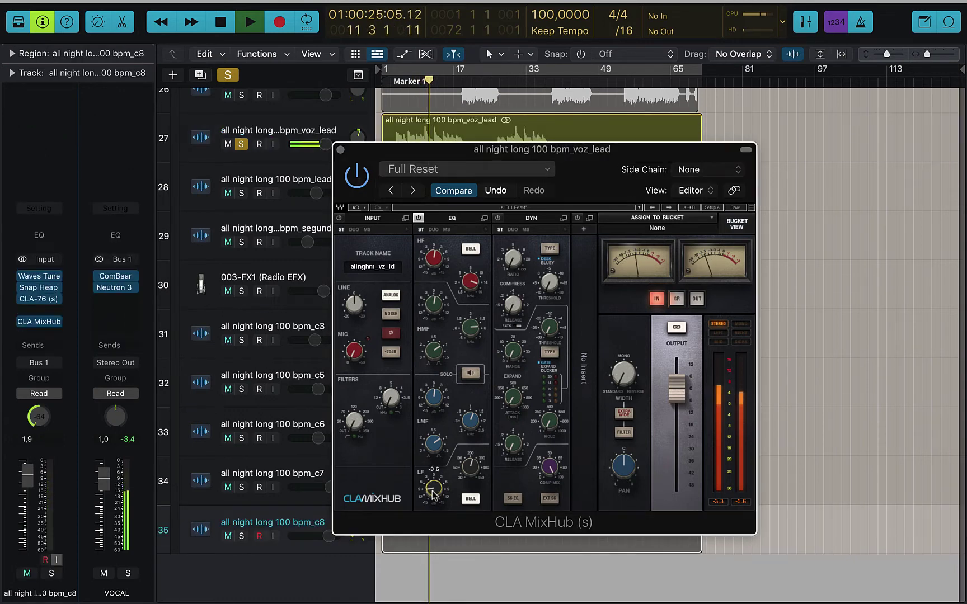
click(277, 131)
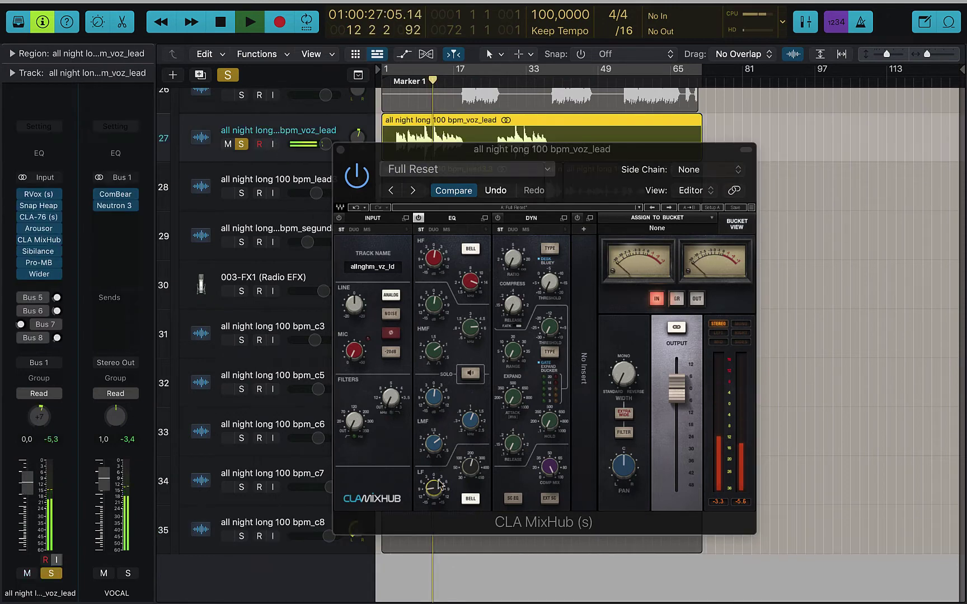
drag(439, 480, 438, 453)
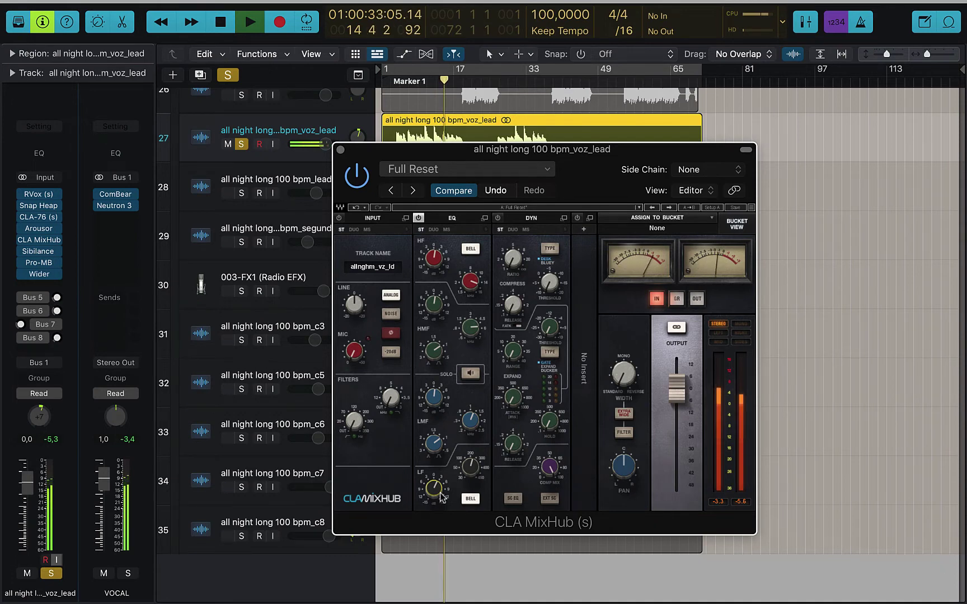
key(space)
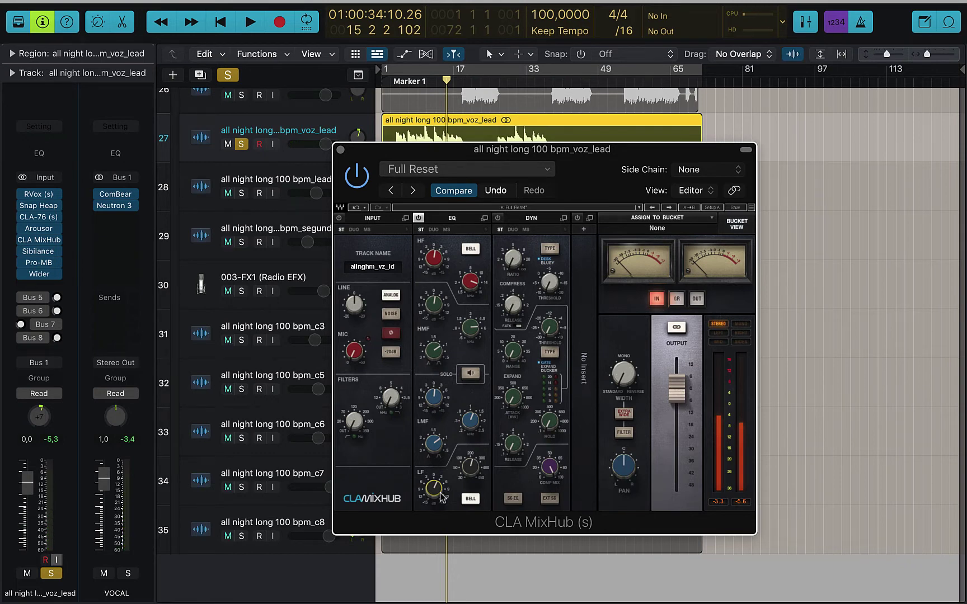
click(473, 468)
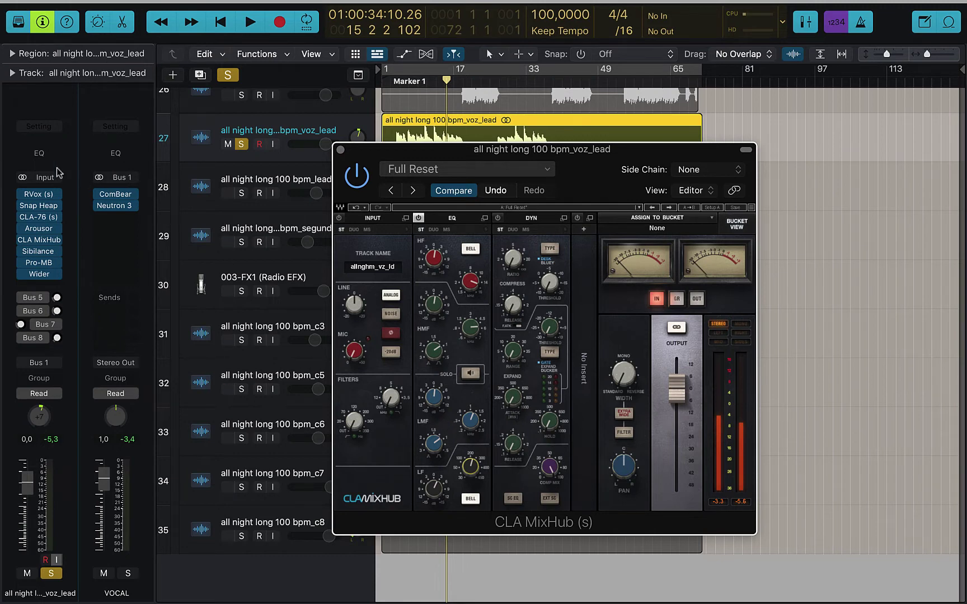
Add a Channel EQ to the voz_lead track, boost its low bell band 7.9 dB at 103 Hz, and turn that band off.
click(33, 153)
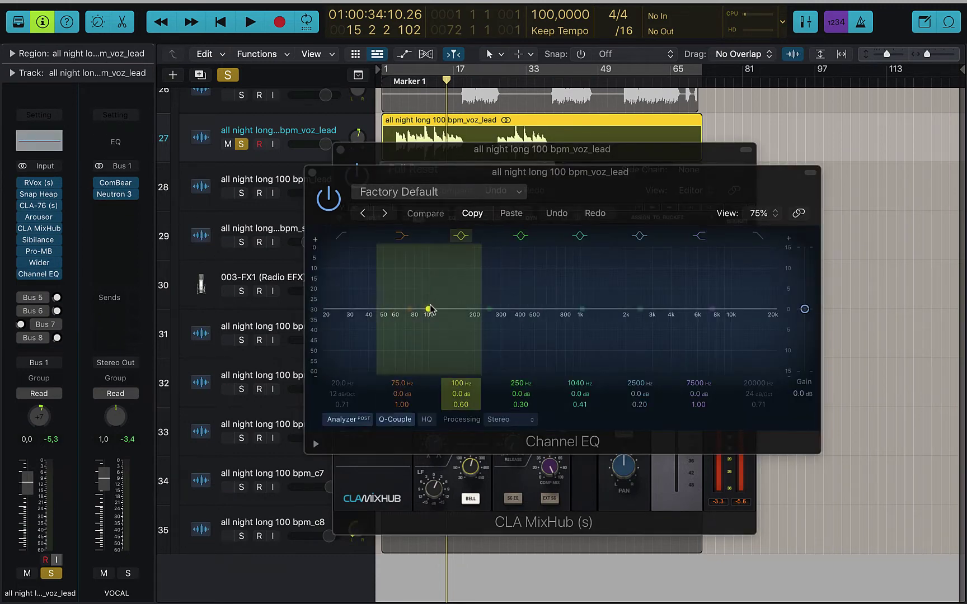
mouse_move(428, 310)
mouse_down()
mouse_move(430, 274)
mouse_move(435, 289)
mouse_up()
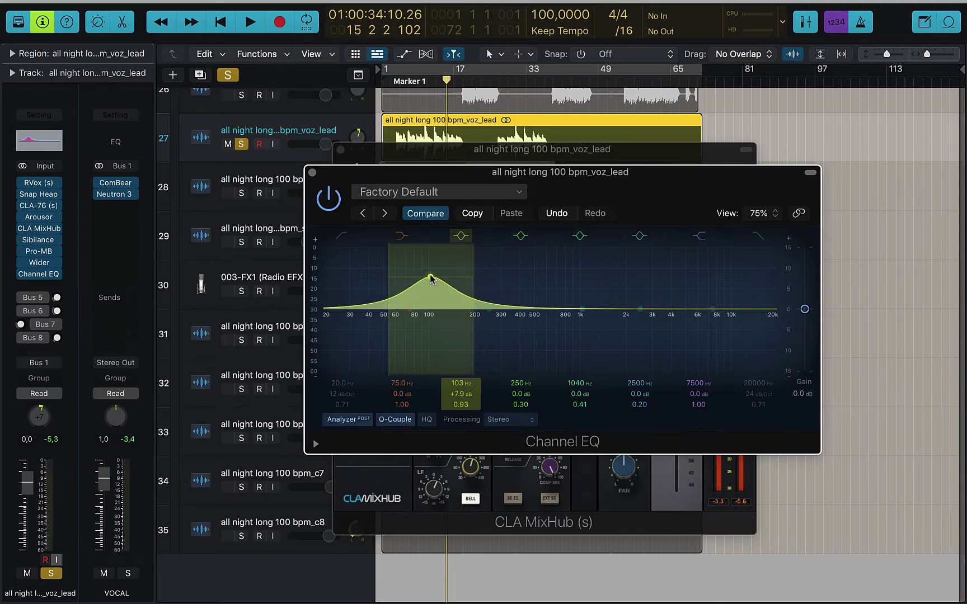
click(460, 235)
Toggle the Channel EQ's low-shelf band and boost it 13.8 dB at 145 Hz.
click(400, 236)
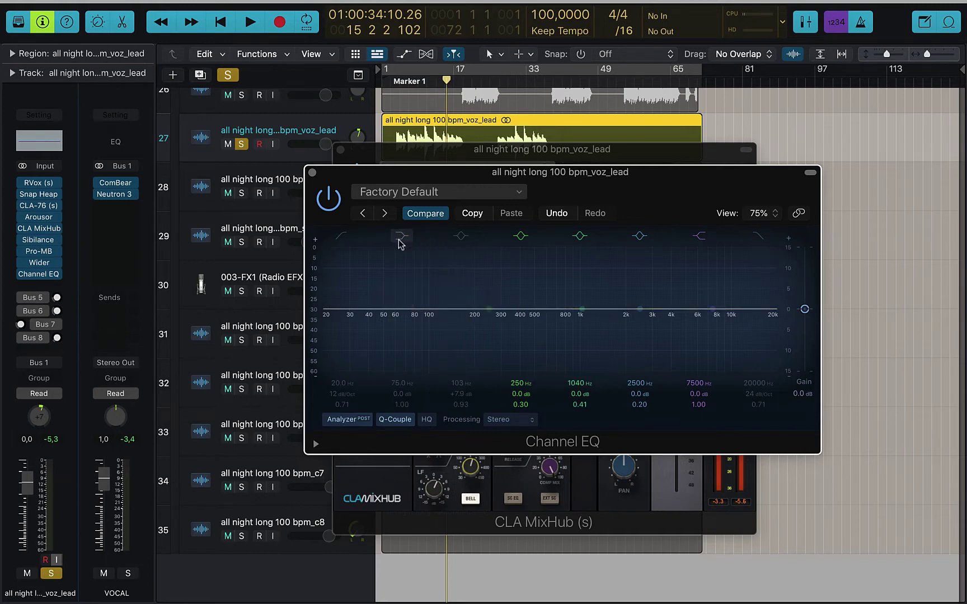
click(399, 237)
click(401, 236)
click(403, 235)
drag(410, 308, 453, 279)
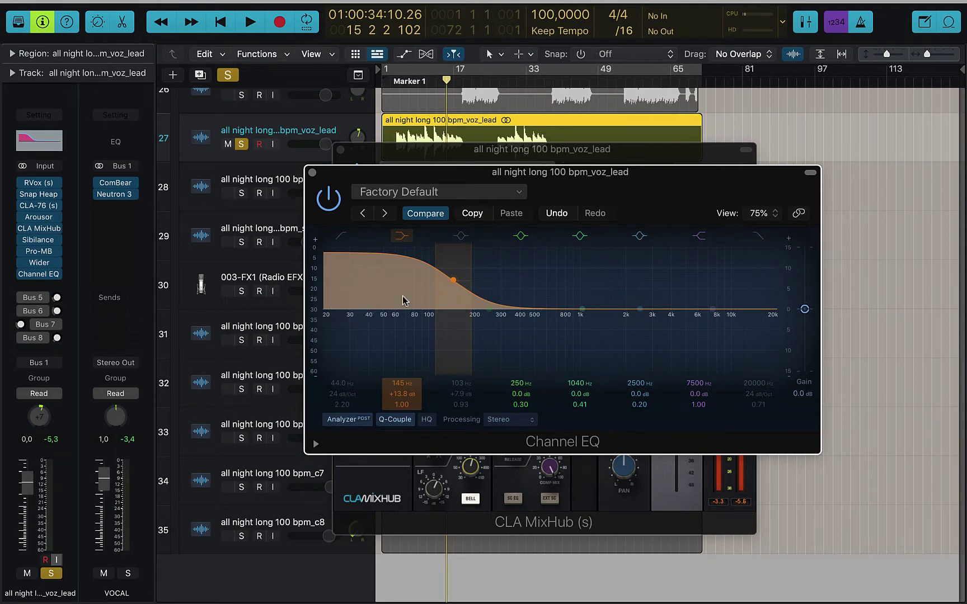
Close the Channel EQ and remove it from the voz_lead track.
click(312, 173)
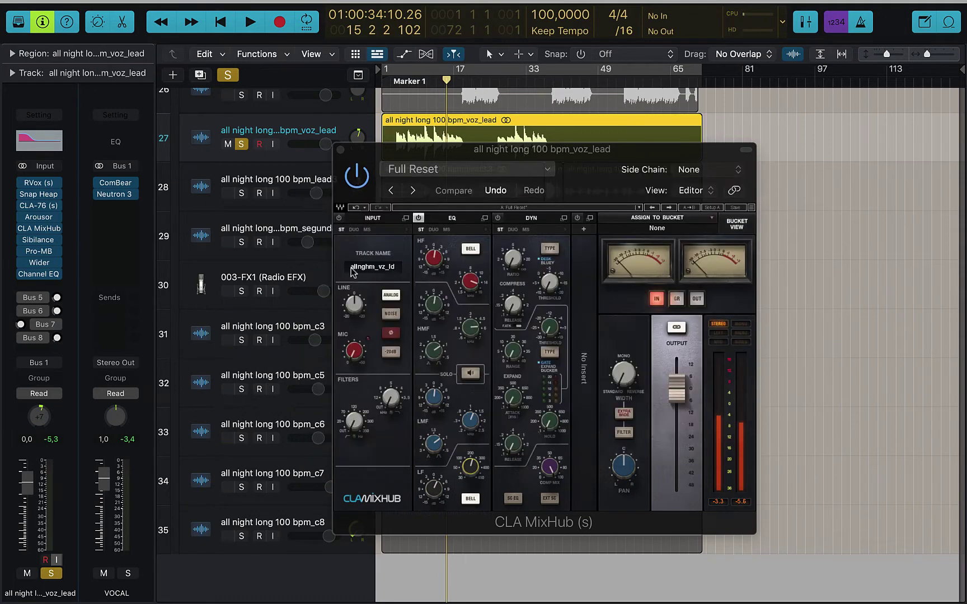
click(56, 273)
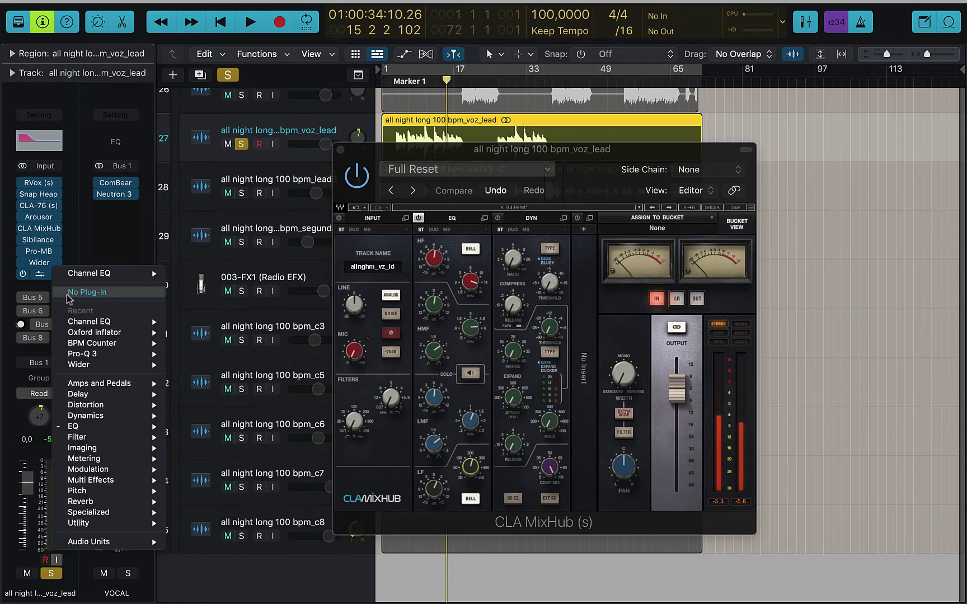
click(77, 303)
Nudge the LF gain of CLA MixHub and close the plug-in window.
click(433, 488)
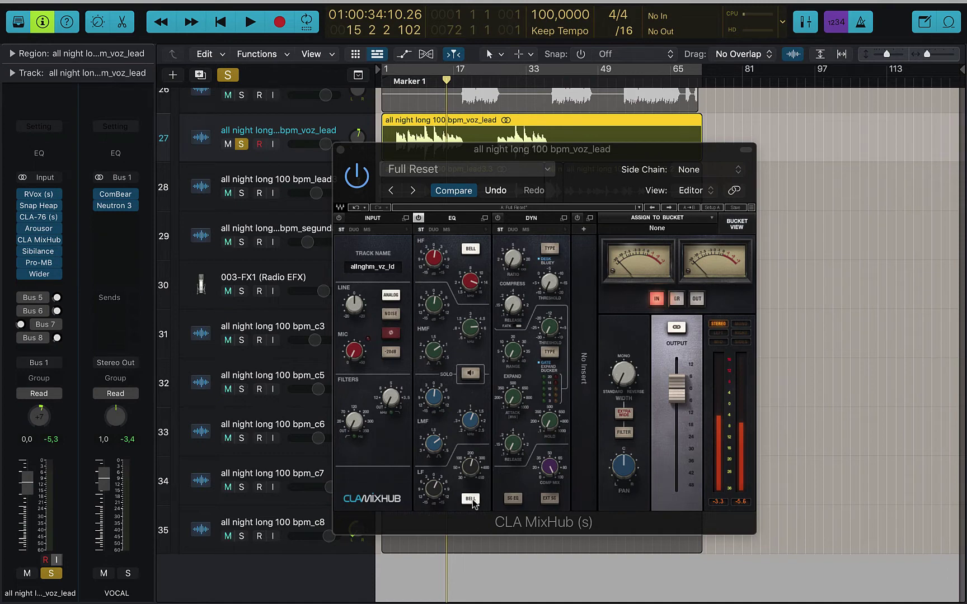
click(436, 488)
drag(435, 488, 436, 484)
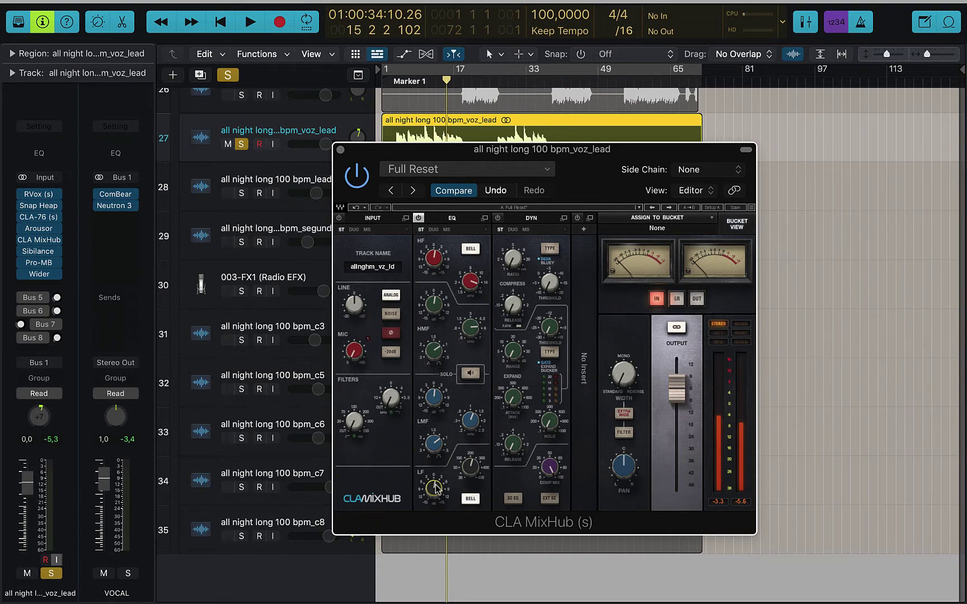
click(340, 149)
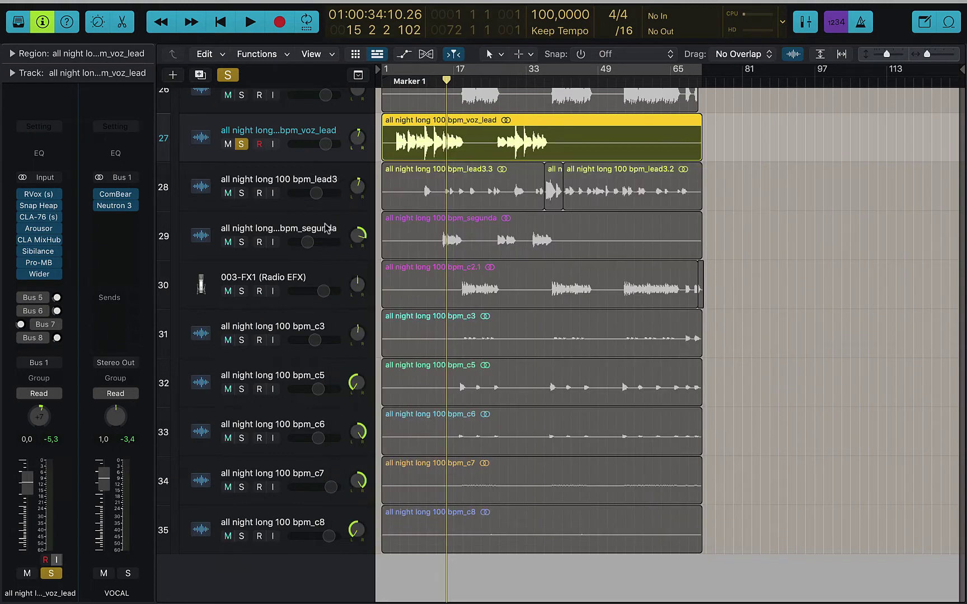
Unsolo the voz_lead track, move the playhead to bar 6, and open its CLA-76 compressor.
click(241, 144)
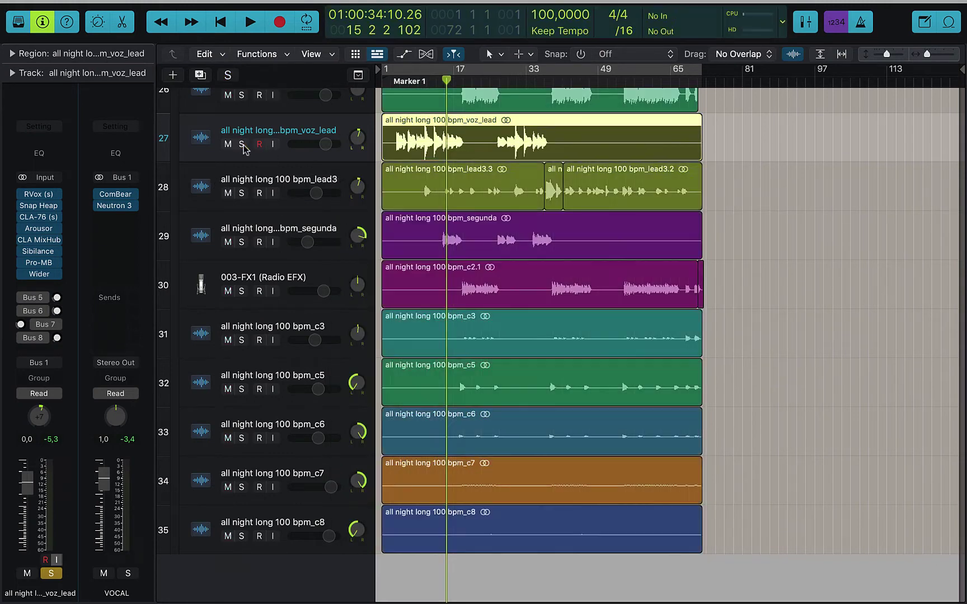
click(399, 84)
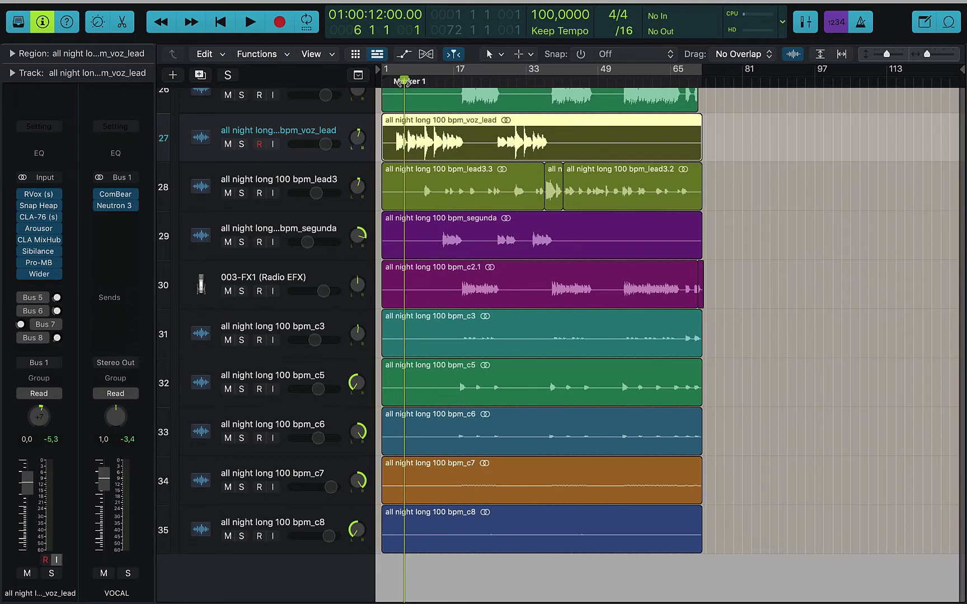
click(43, 218)
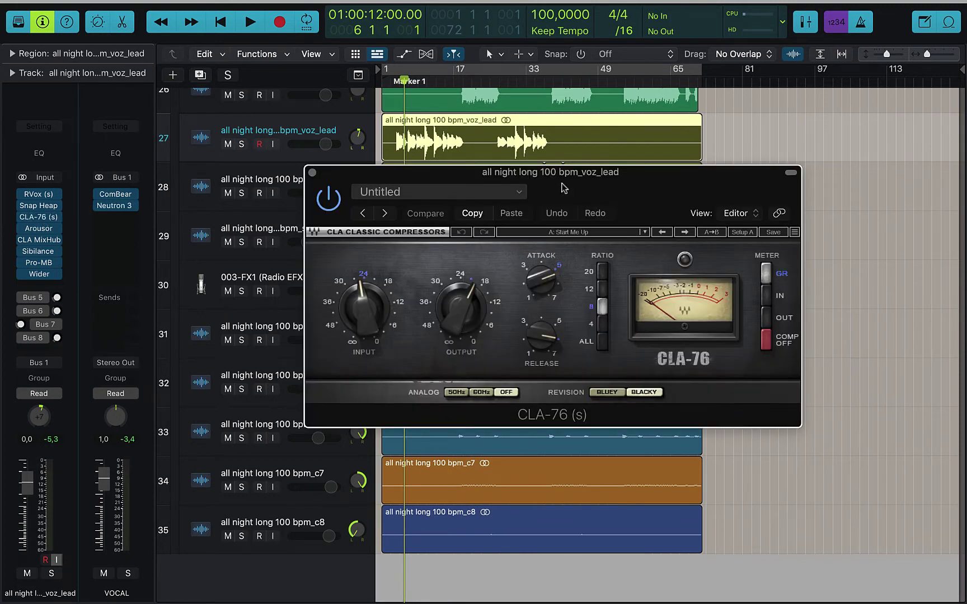
drag(564, 187, 559, 225)
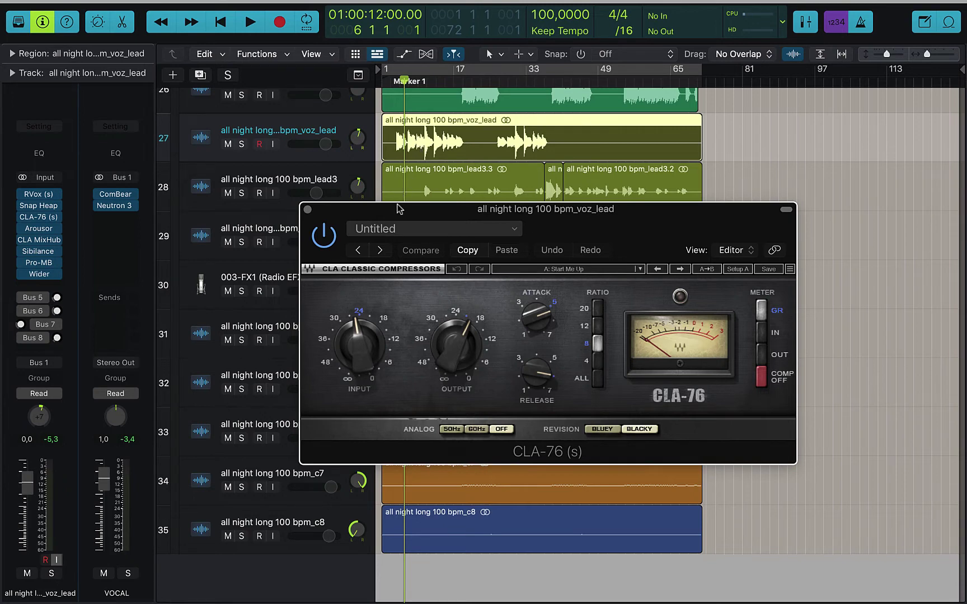
Play the full mix and toggle the CLA-76 bypass twice to compare the compressed and uncompressed lead vocal.
key(space)
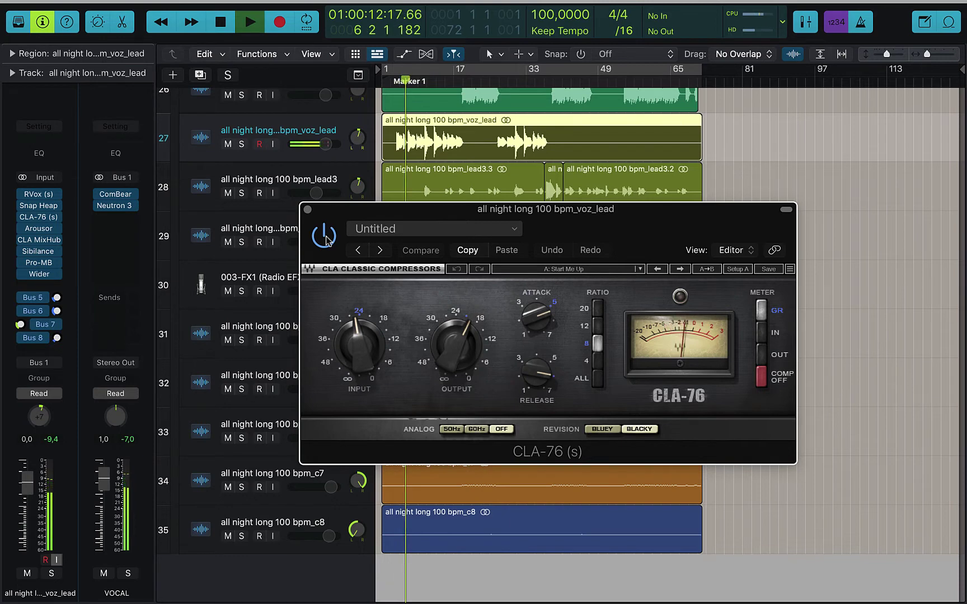
click(325, 236)
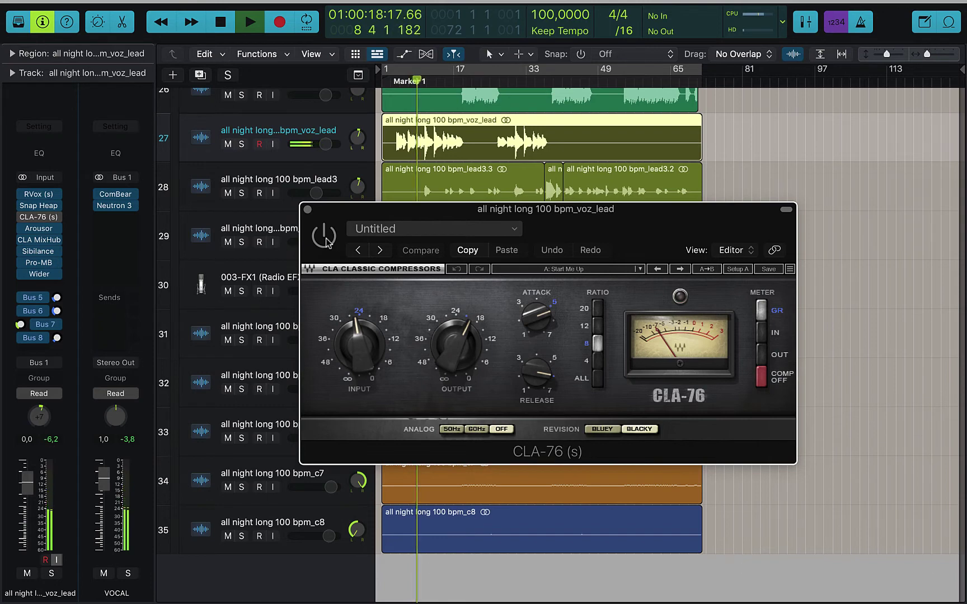
click(324, 236)
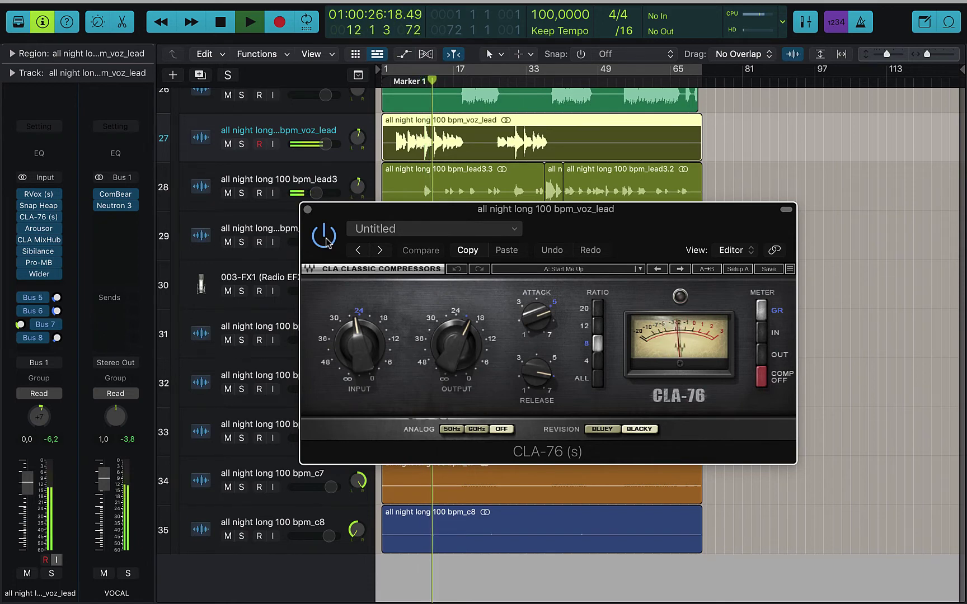
click(324, 236)
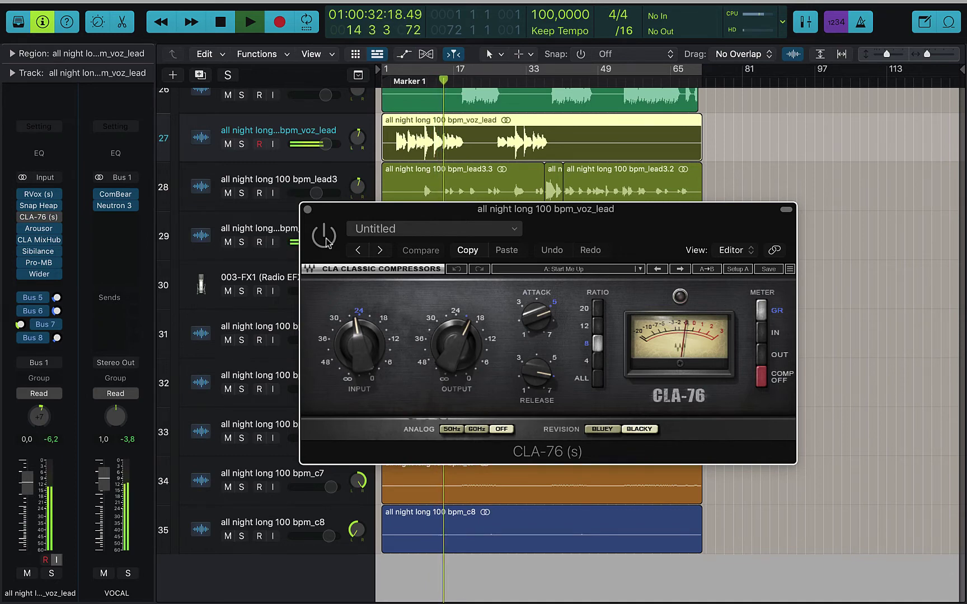
click(325, 236)
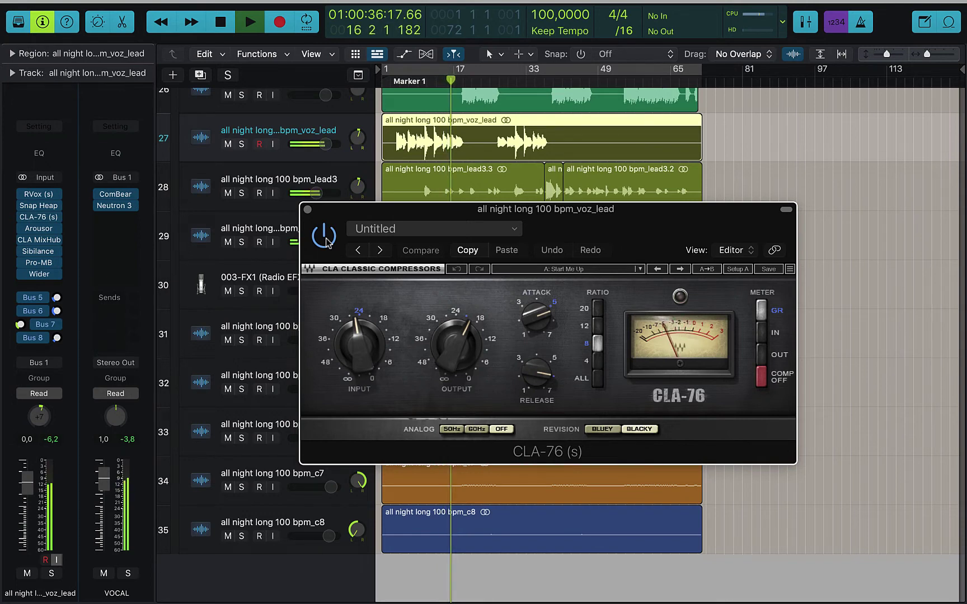
key(space)
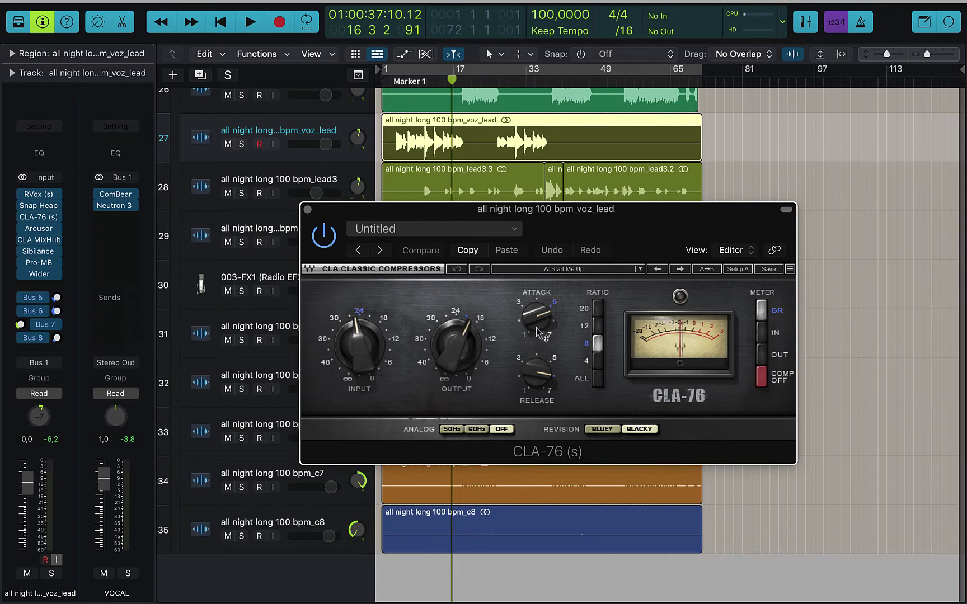
Audition the CLA-76 ratios 12, 20, 4, 8 and ALL during playback, and return to ratio 8.
mouse_move(537, 332)
mouse_move(541, 383)
key(space)
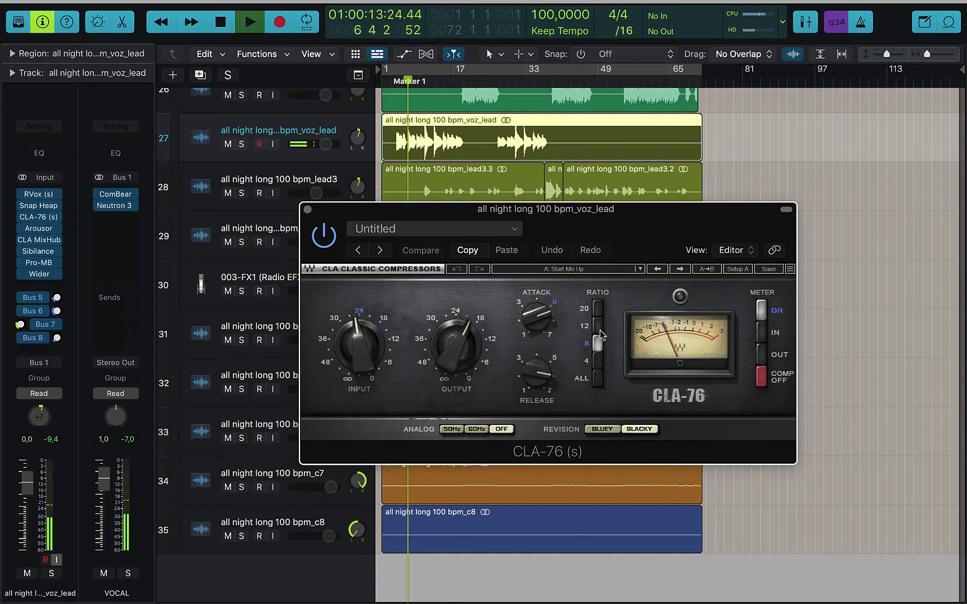
click(599, 329)
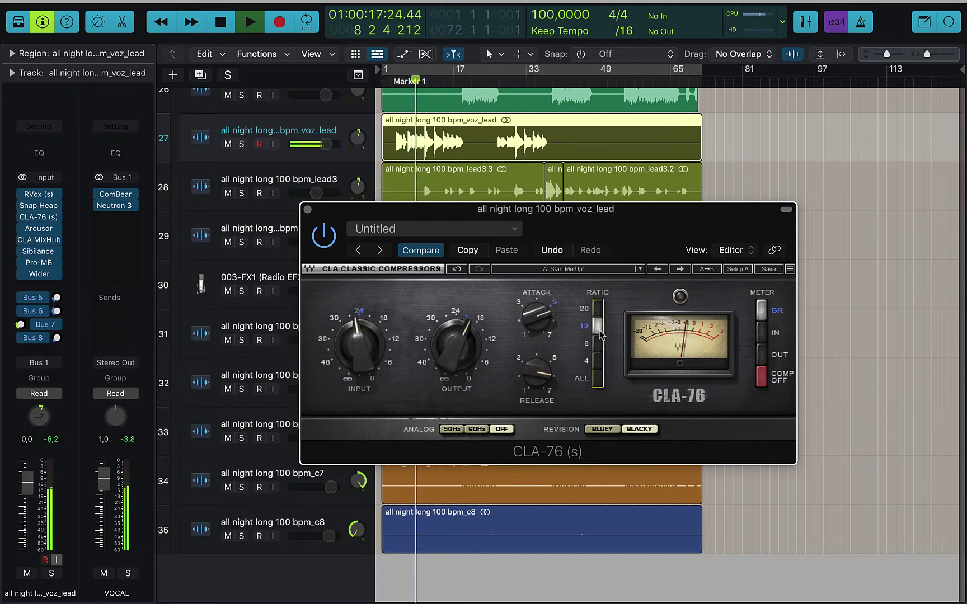
click(598, 313)
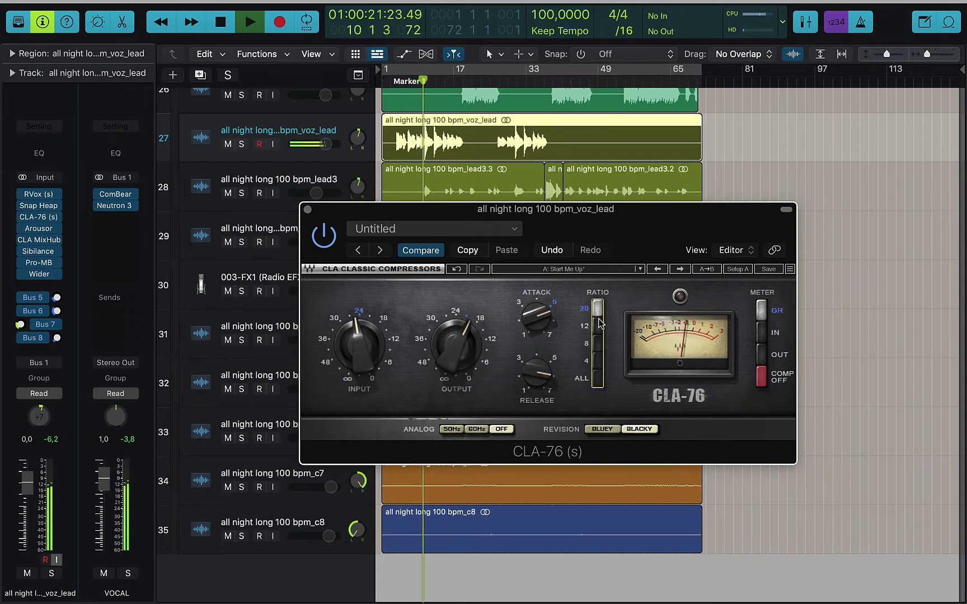
click(596, 361)
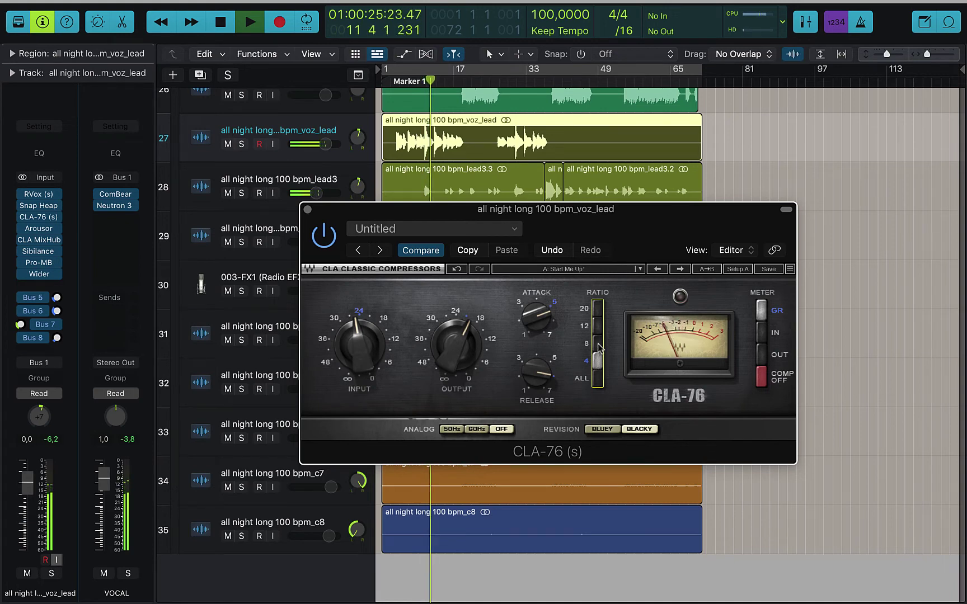
click(598, 344)
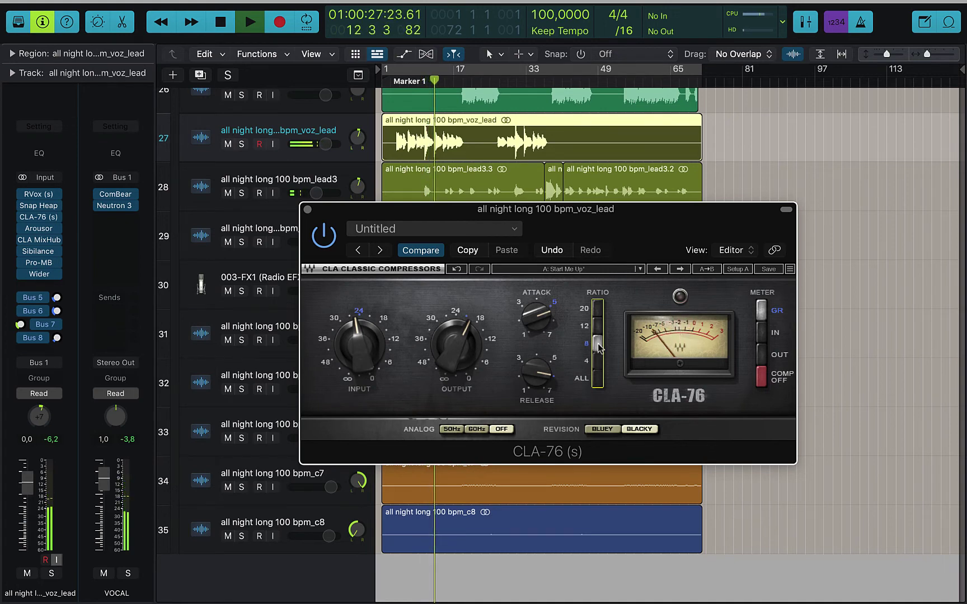
click(597, 378)
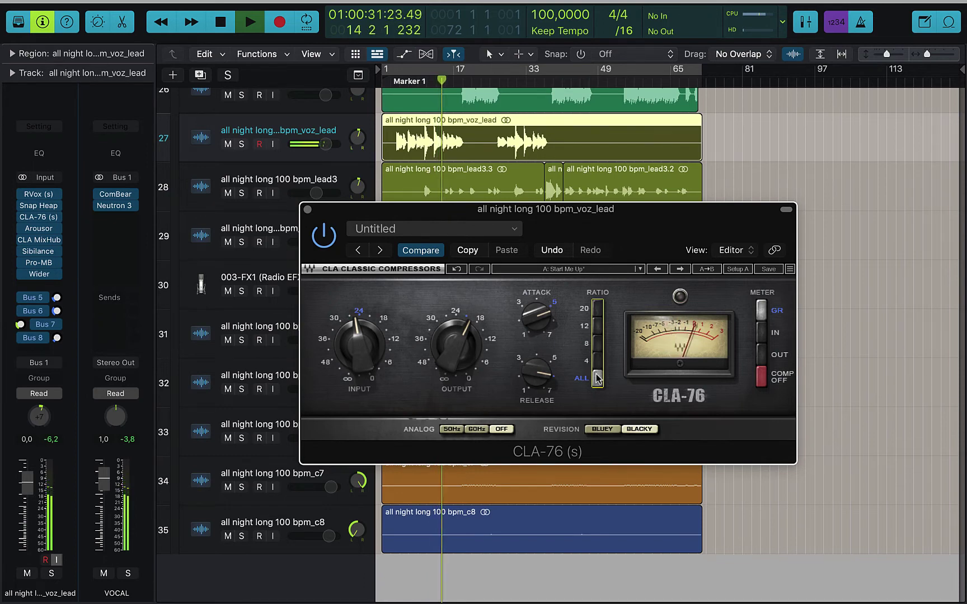
click(596, 343)
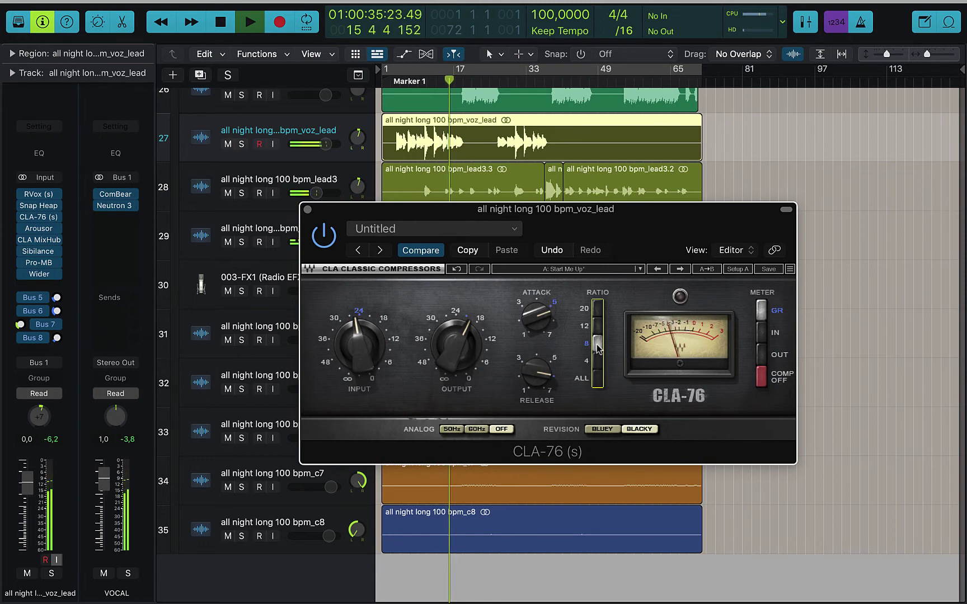
key(space)
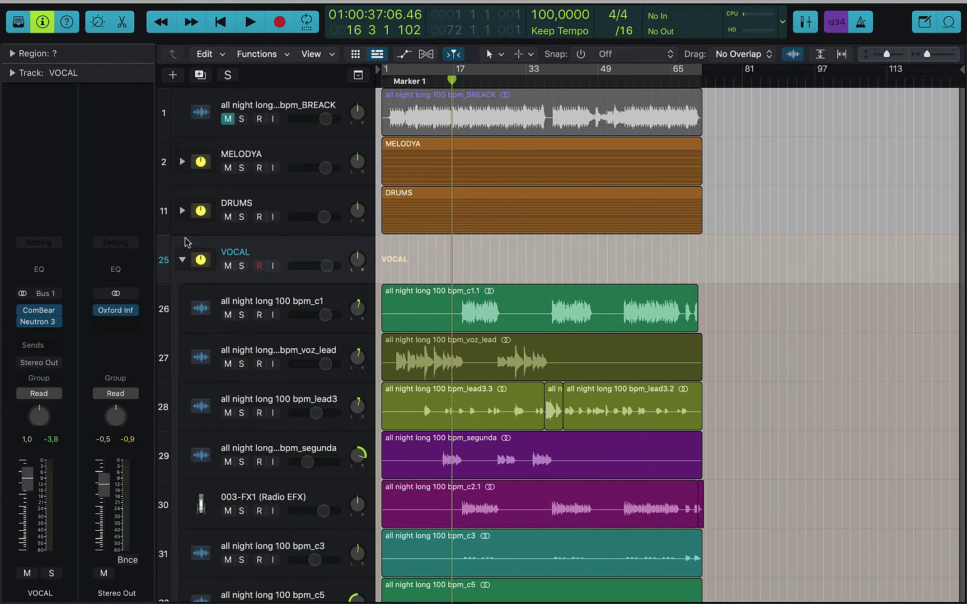
Expand the DRUMS and MELODYA track stacks to review the tracks inside them, and collapse both.
click(182, 217)
click(182, 212)
scroll(405, 376, down, 15)
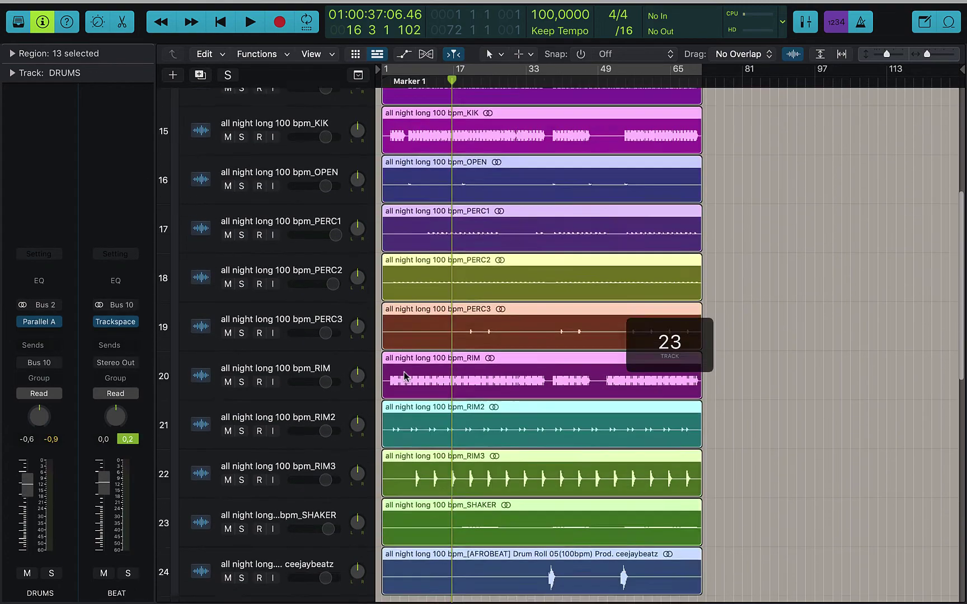
scroll(405, 376, up, 15)
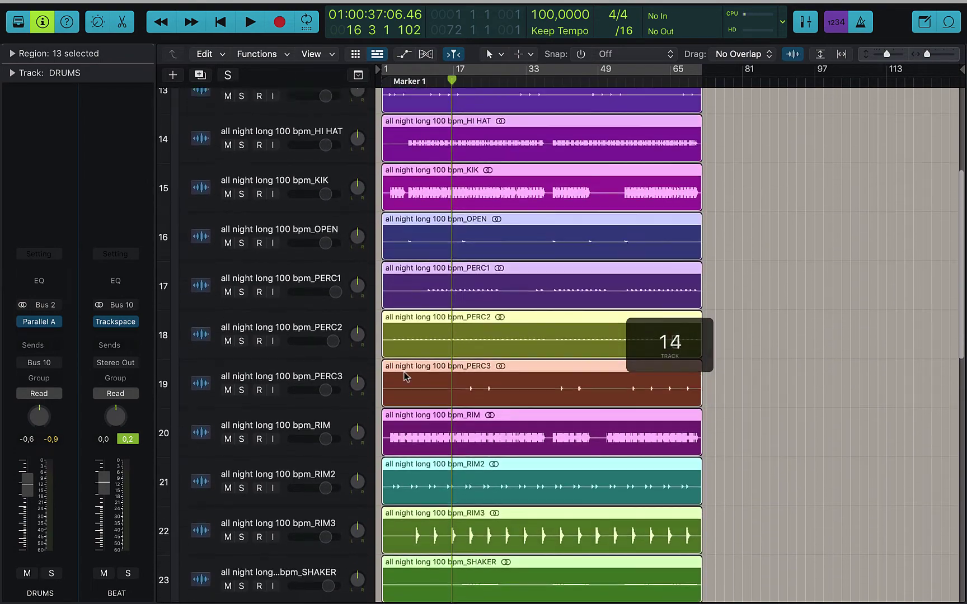
click(182, 162)
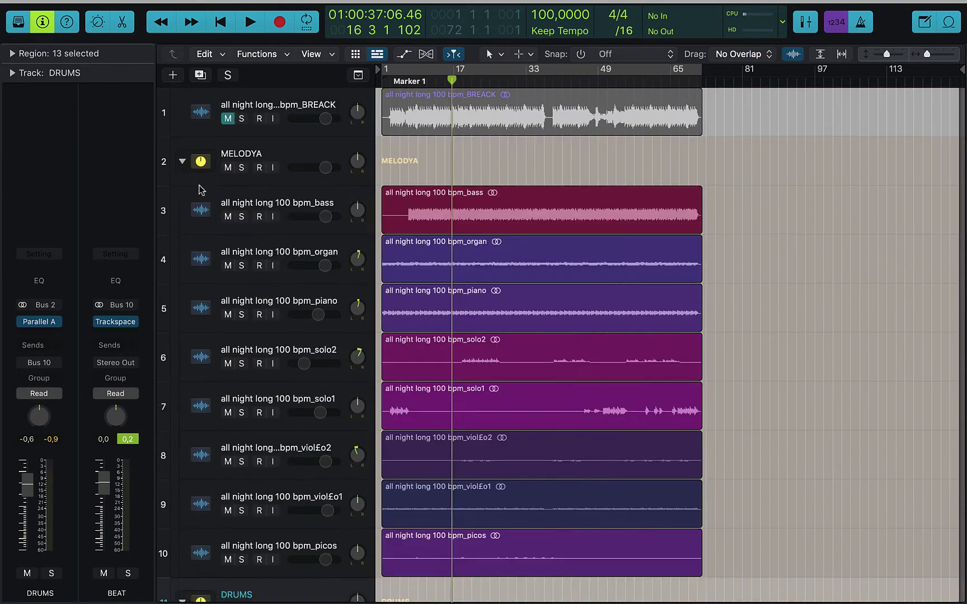
scroll(255, 222, down, 5)
scroll(254, 223, up, 3)
scroll(255, 223, up, 2)
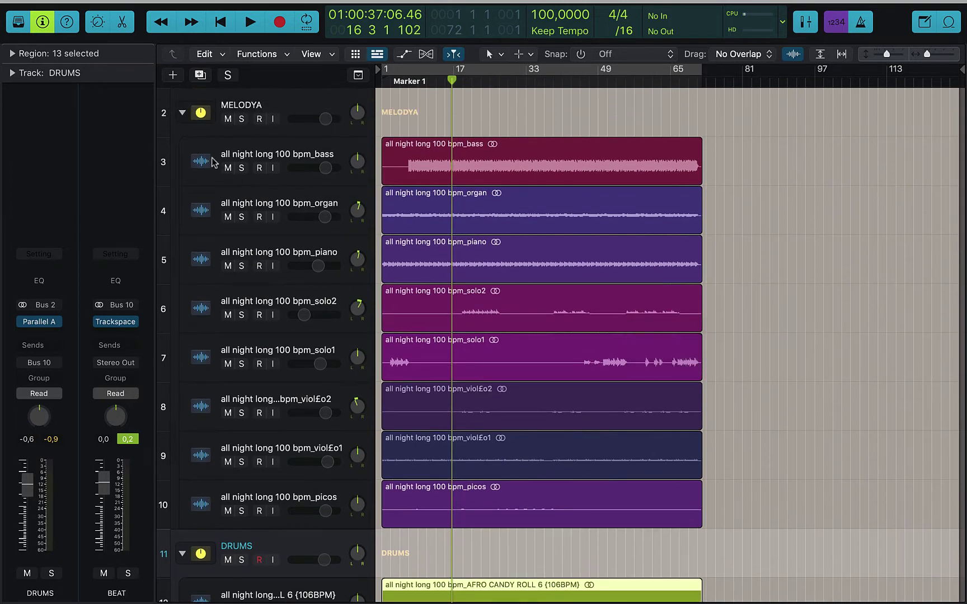
click(182, 114)
click(181, 162)
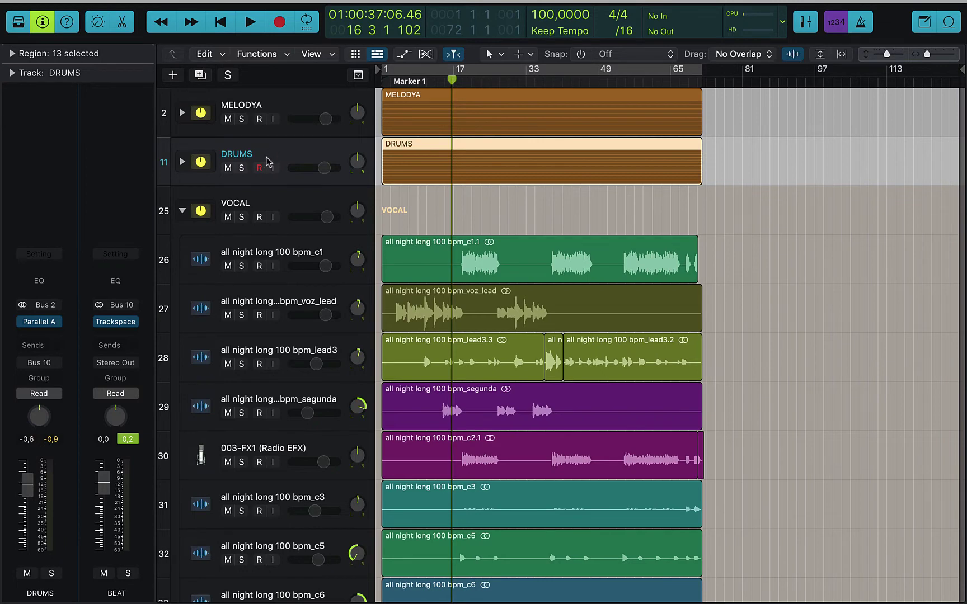
Check the BEAT bus channel in the mixer and return to the tracks view.
key(super+2)
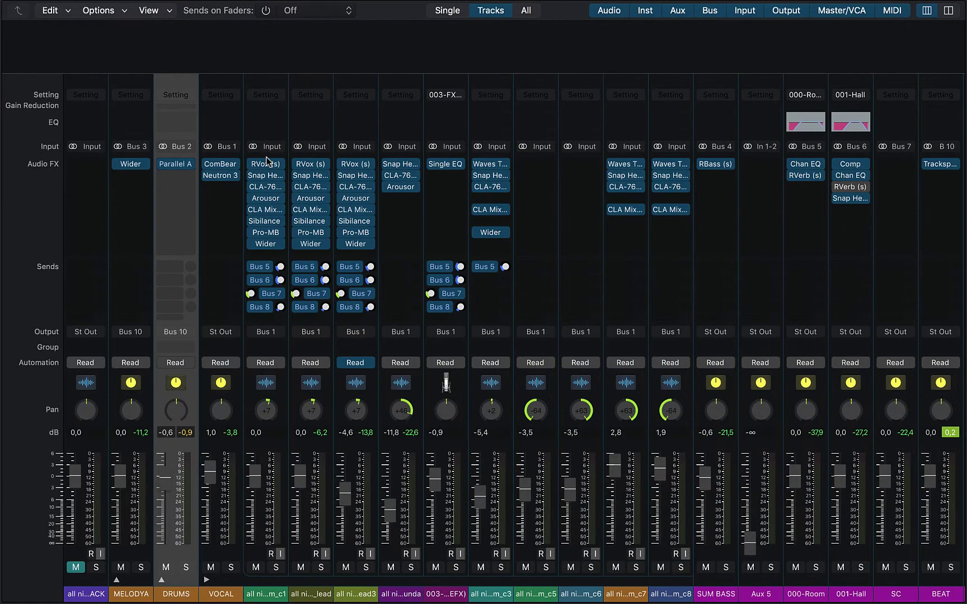
scroll(768, 292, right, 5)
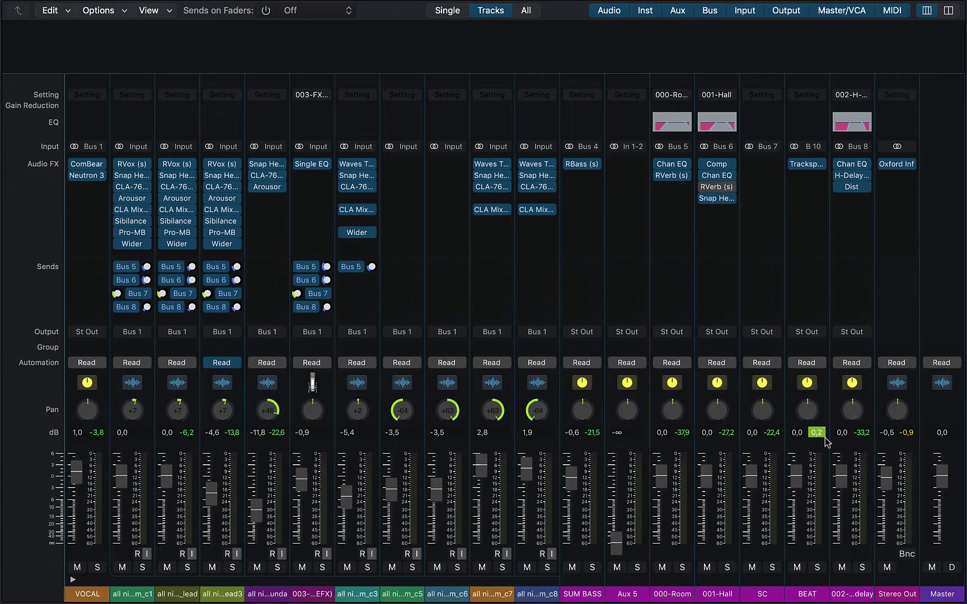
key(ctrl+Left)
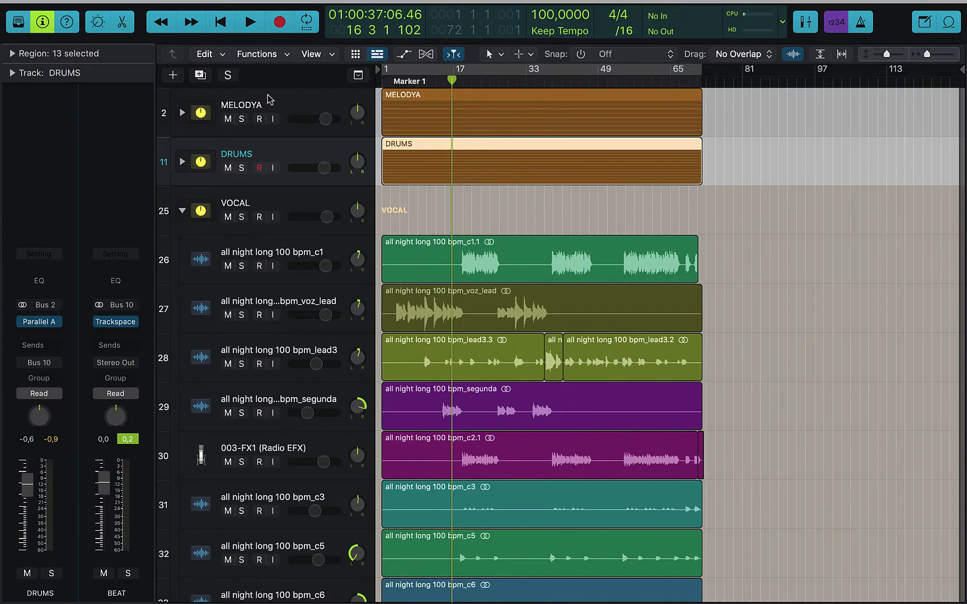
Select the MELODYA and DRUMS stacks alternately to check their Bus 10 output routing into BEAT.
click(270, 99)
click(273, 147)
click(277, 114)
click(289, 139)
click(284, 112)
Expand the MELODYA stack to review its tracks, and toggle the DRUMS stack open and closed.
click(182, 112)
click(182, 112)
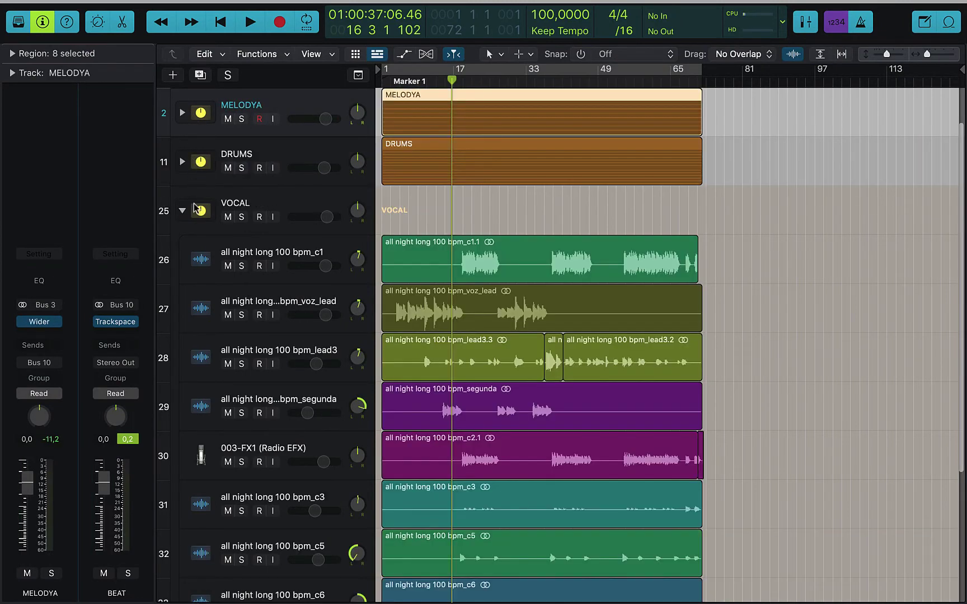
click(182, 112)
scroll(191, 149, down, 10)
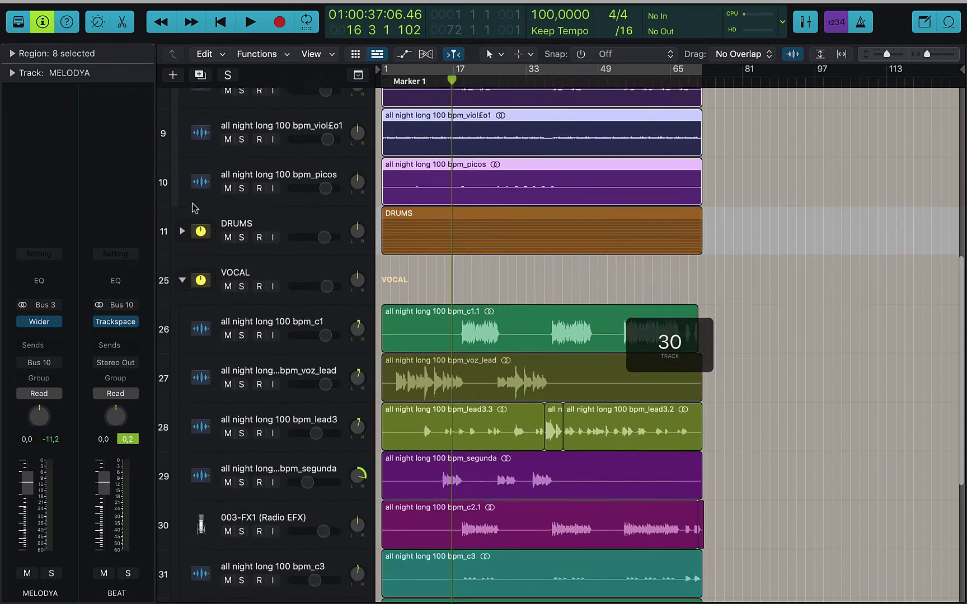
click(191, 210)
click(182, 209)
click(182, 209)
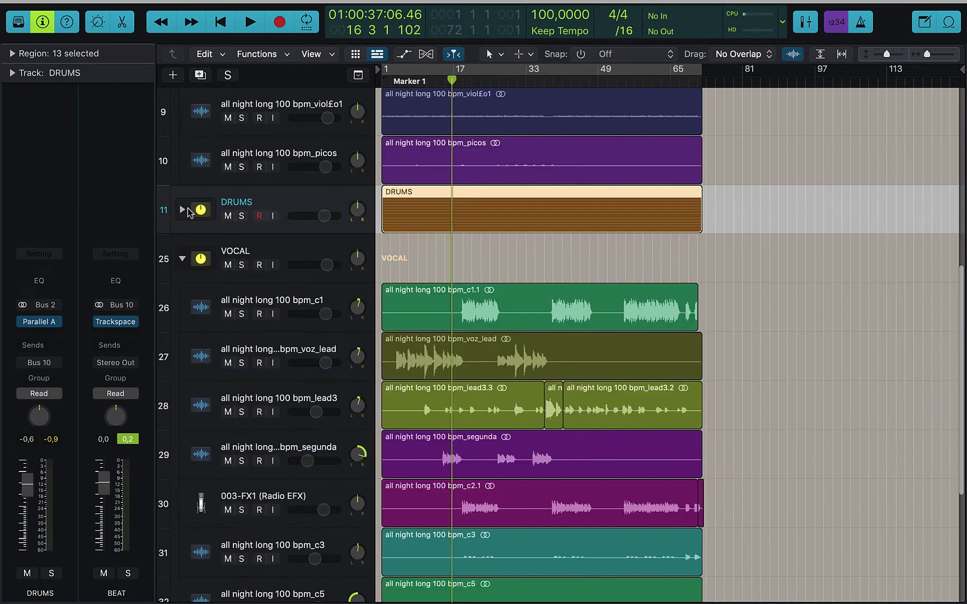
Add a Channel EQ after Trackspacer on the BEAT bus in the mixer and start playback.
scroll(660, 330, right, 8)
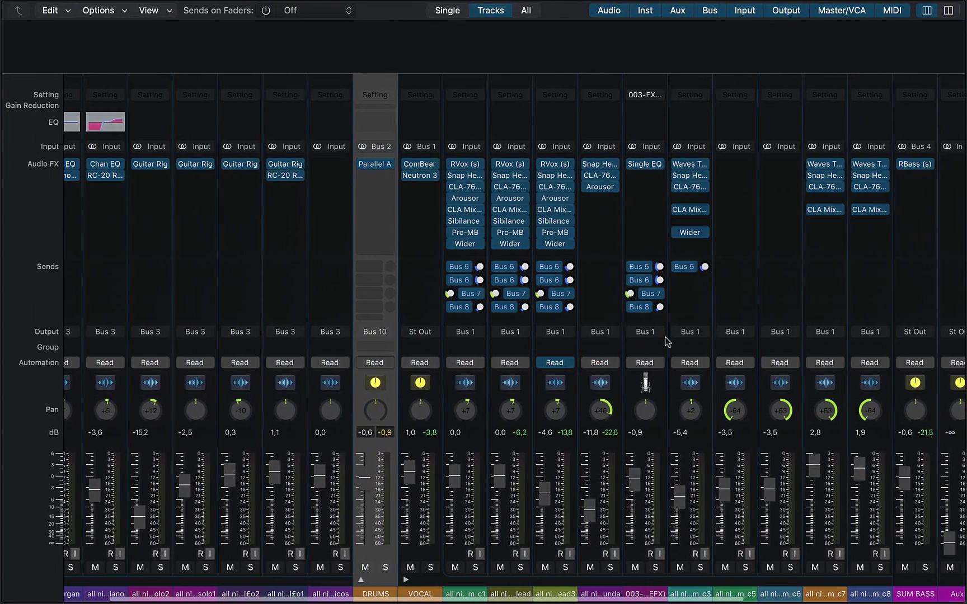
scroll(698, 332, right, 10)
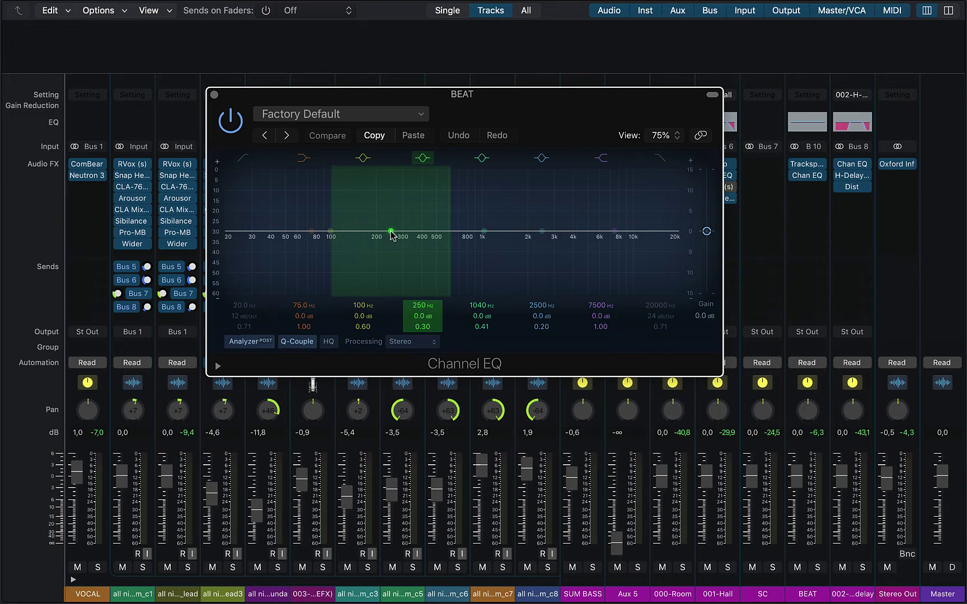
key(space)
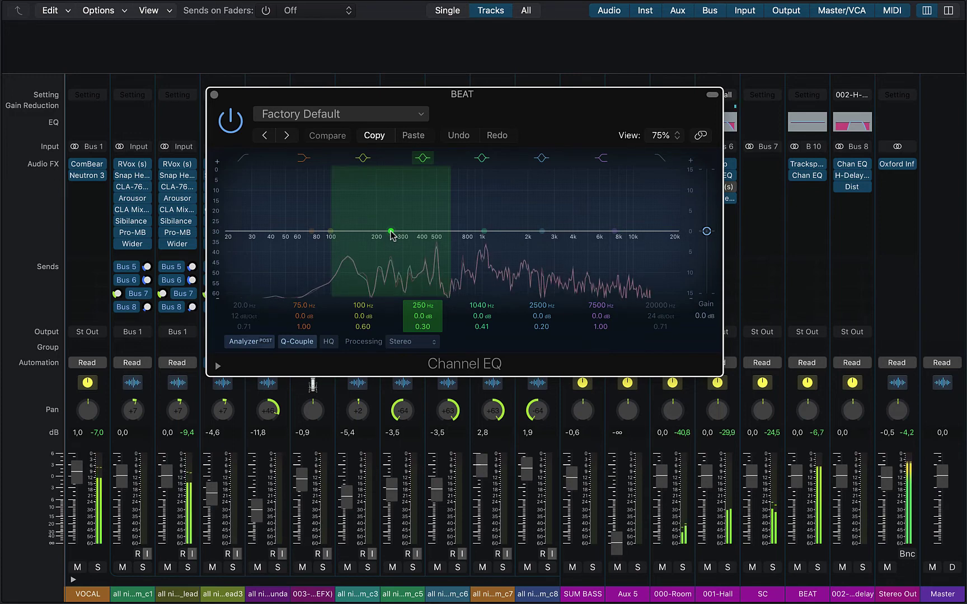
Cut BEAT's Channel EQ bell bands by 3.9 dB at 138 Hz, 2.7 dB at 1030 Hz and 1.2 dB at 366 Hz.
drag(391, 231, 350, 247)
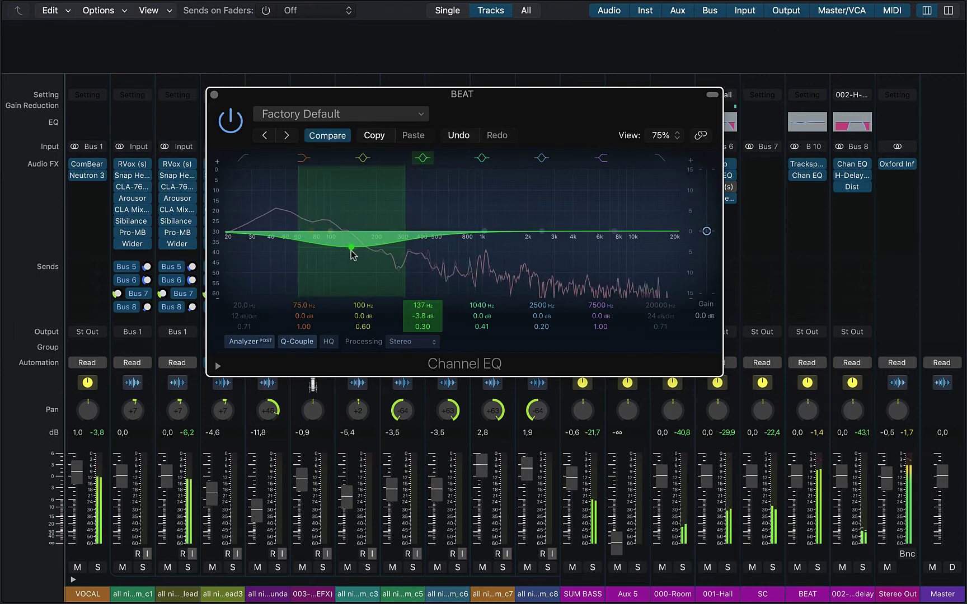
drag(351, 255, 353, 256)
mouse_move(482, 231)
mouse_down()
mouse_move(481, 211)
mouse_move(483, 242)
mouse_up()
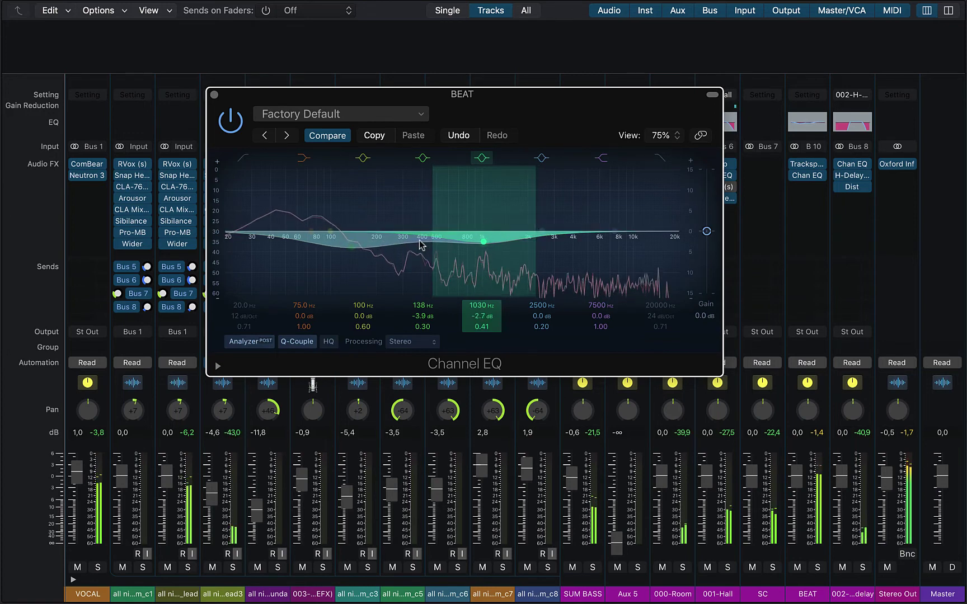
drag(541, 231, 417, 240)
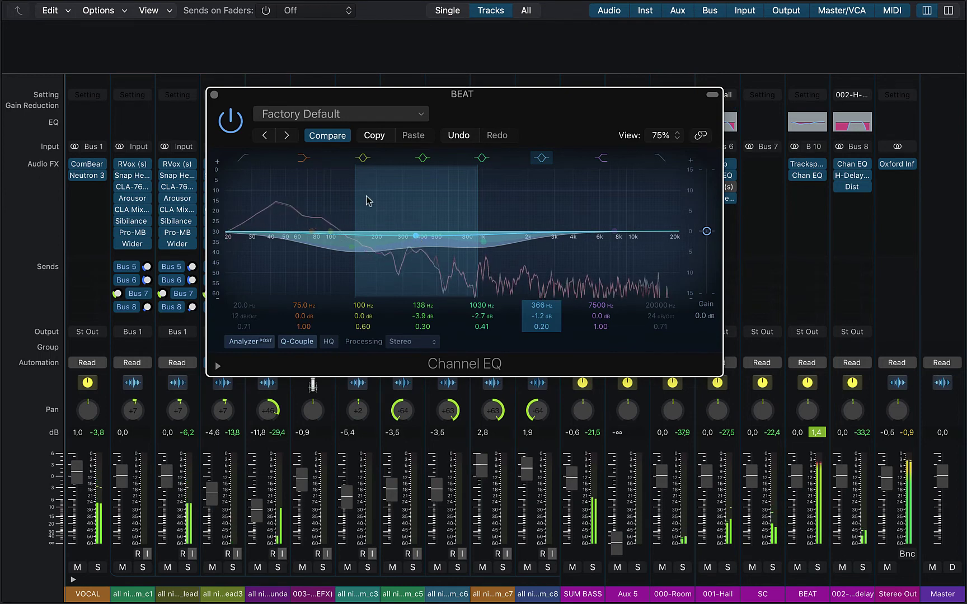
Bypass and re-enable BEAT's Channel EQ during playback to compare the beat with and without the cuts.
click(239, 129)
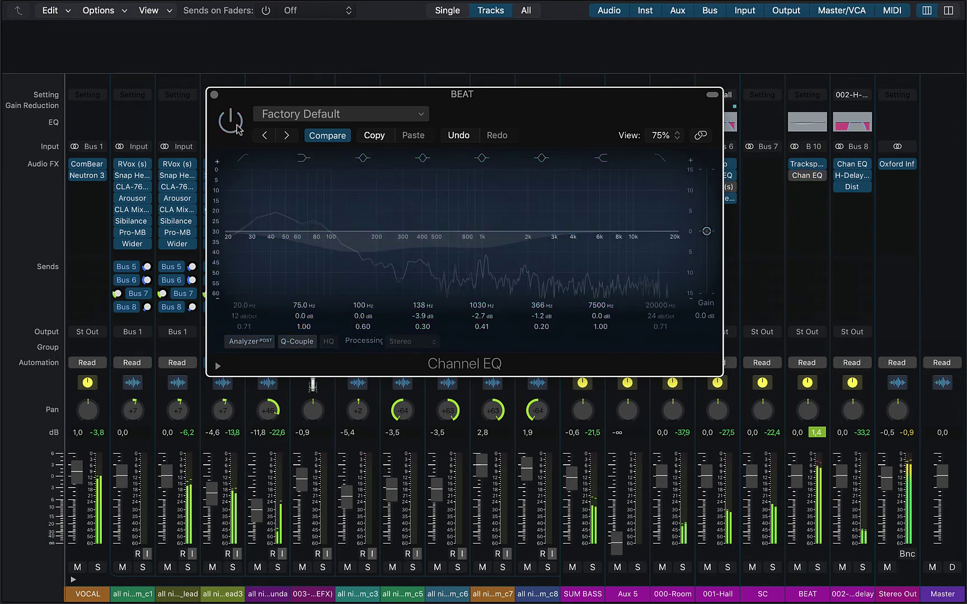
click(239, 129)
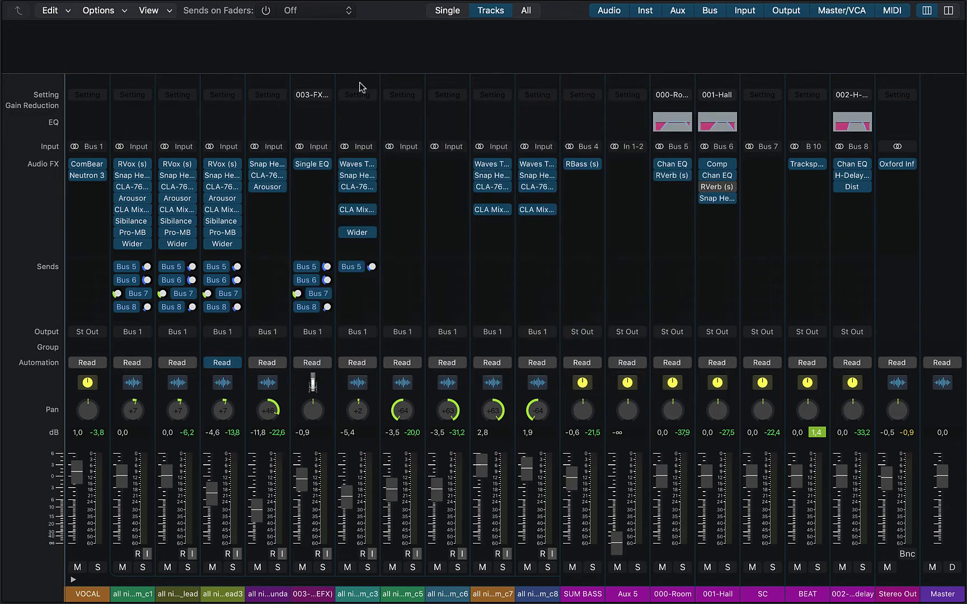
Open Trackspacer on the BEAT bus and check its side chain source, keeping Bus 1 with the vocal tracks selected.
click(807, 166)
drag(536, 71, 528, 57)
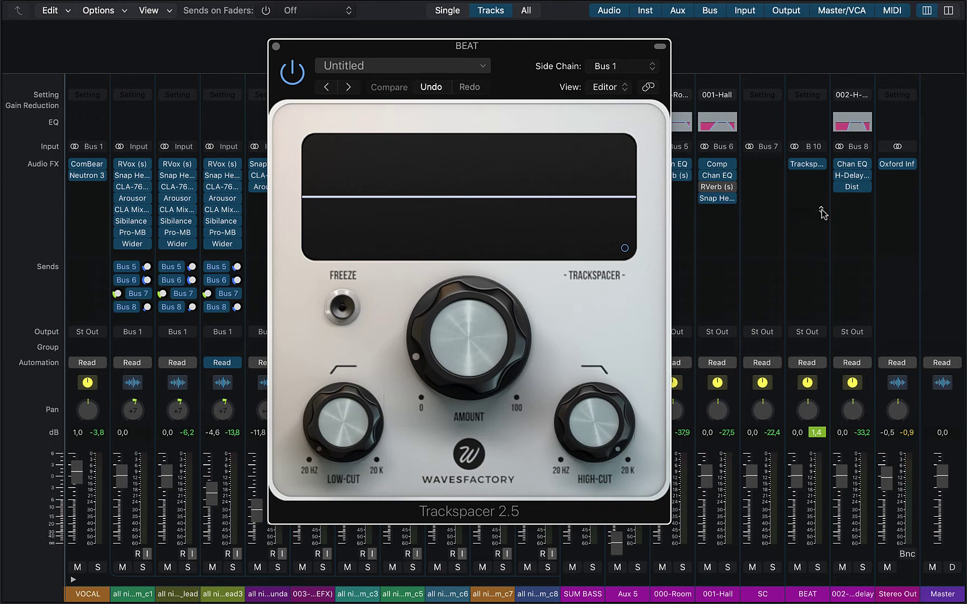
click(808, 166)
click(808, 166)
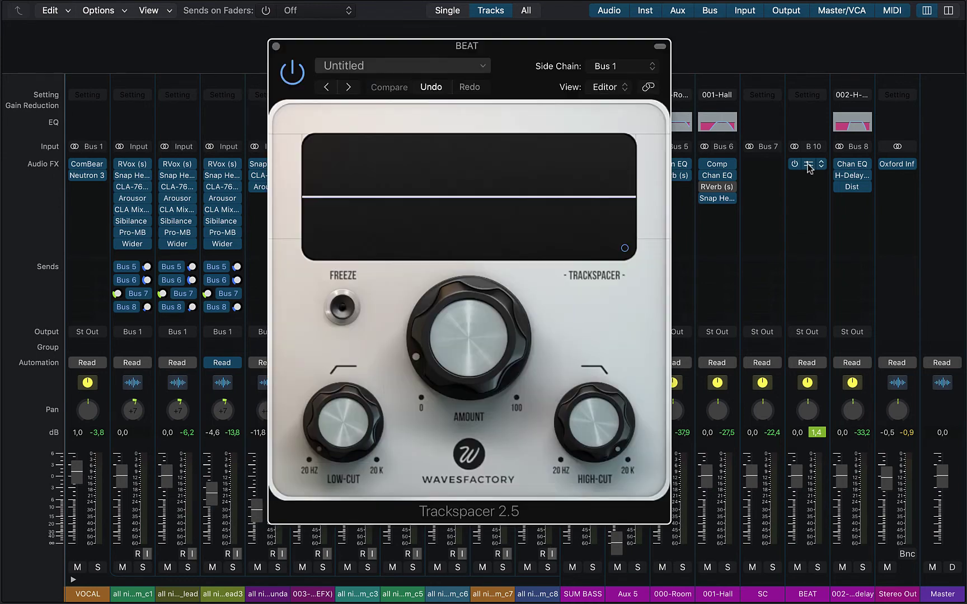
click(620, 69)
click(608, 49)
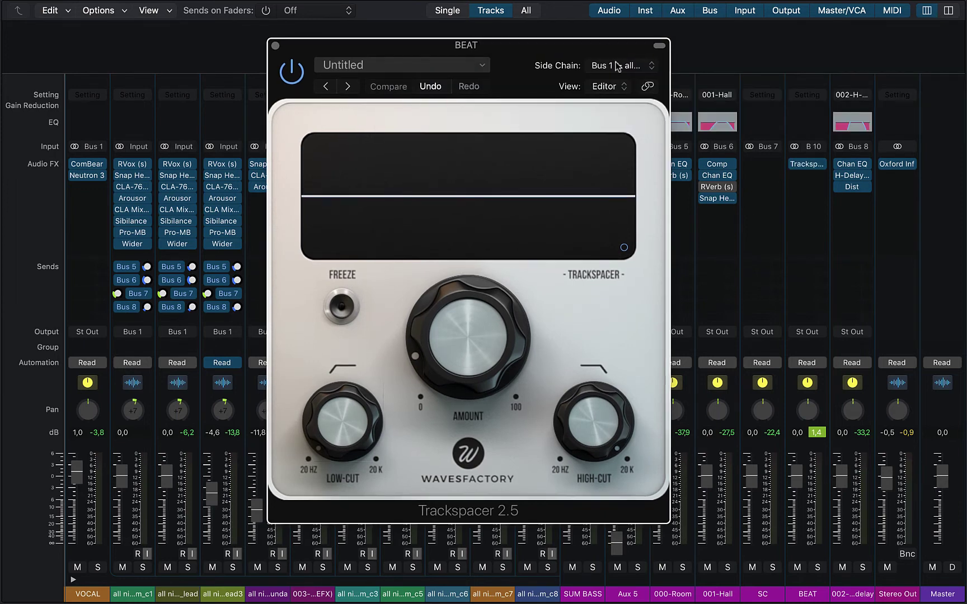
click(620, 66)
click(295, 53)
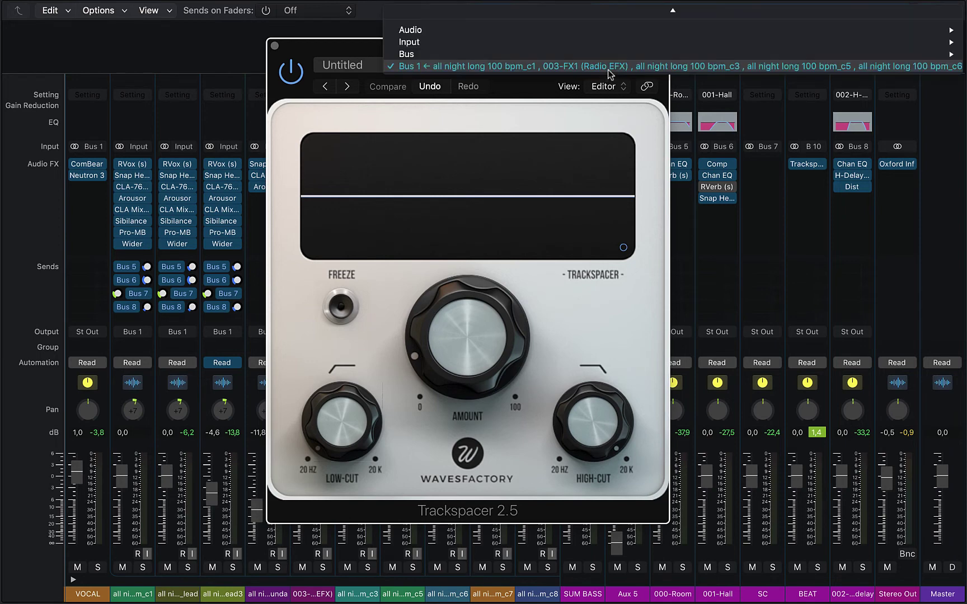
click(610, 69)
click(338, 48)
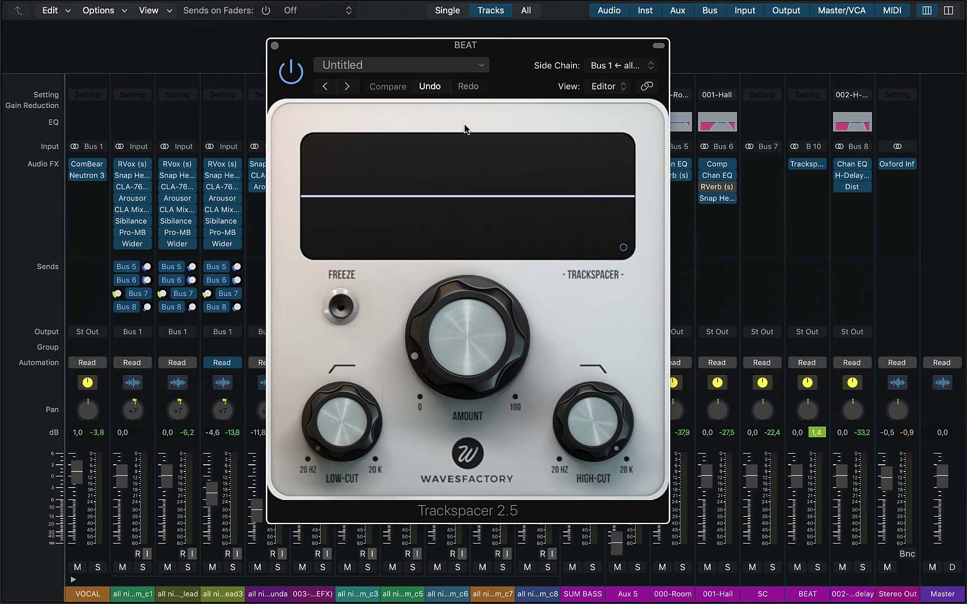
Play the mix and watch how Trackspacer's curve and amount setting duck the beat under the vocal.
key(space)
mouse_move(480, 378)
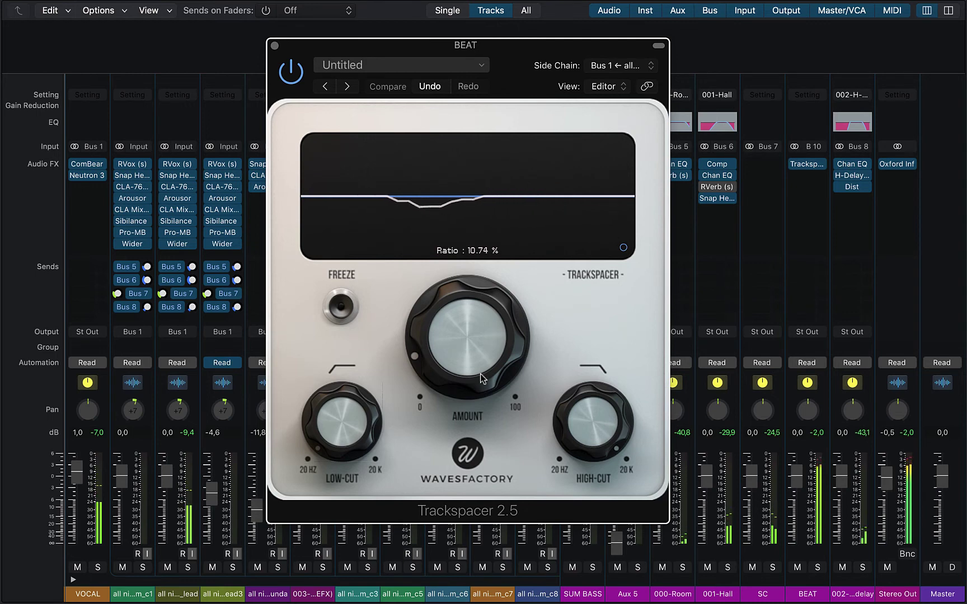
drag(480, 378, 408, 371)
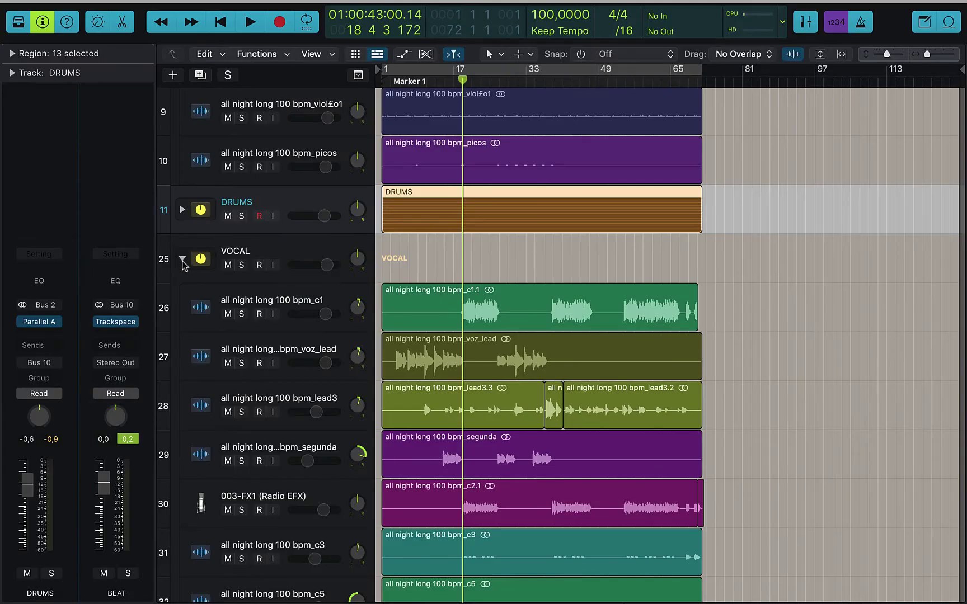
Collapse the VOCAL and MELODYA stacks in the track list.
click(182, 260)
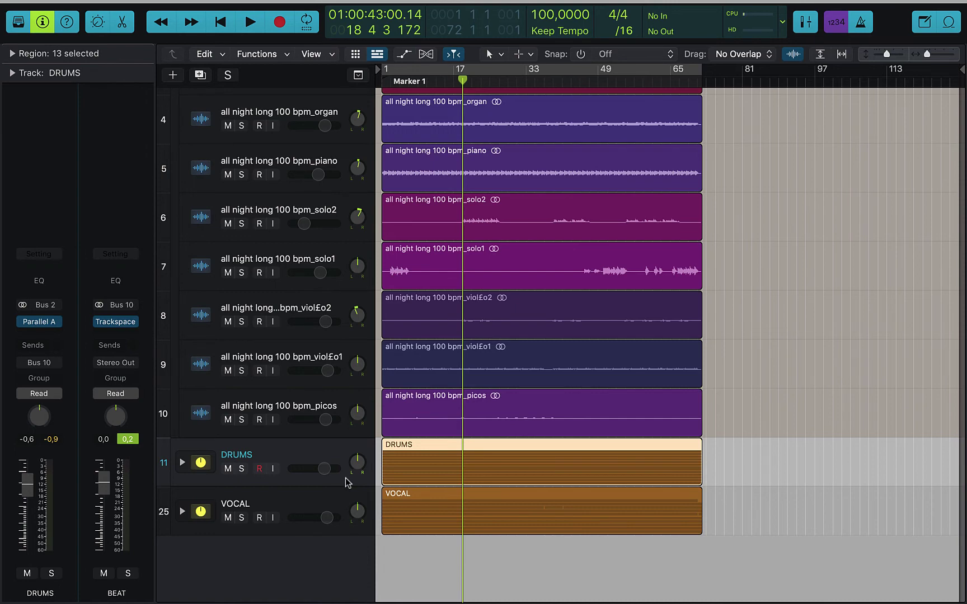
scroll(211, 115, up, 2)
scroll(211, 115, up, 5)
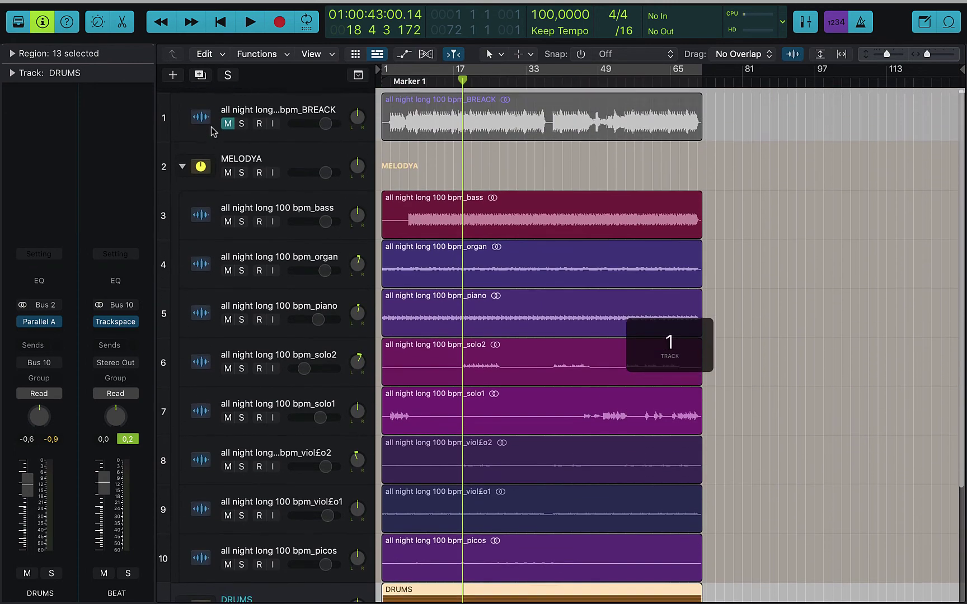
click(183, 161)
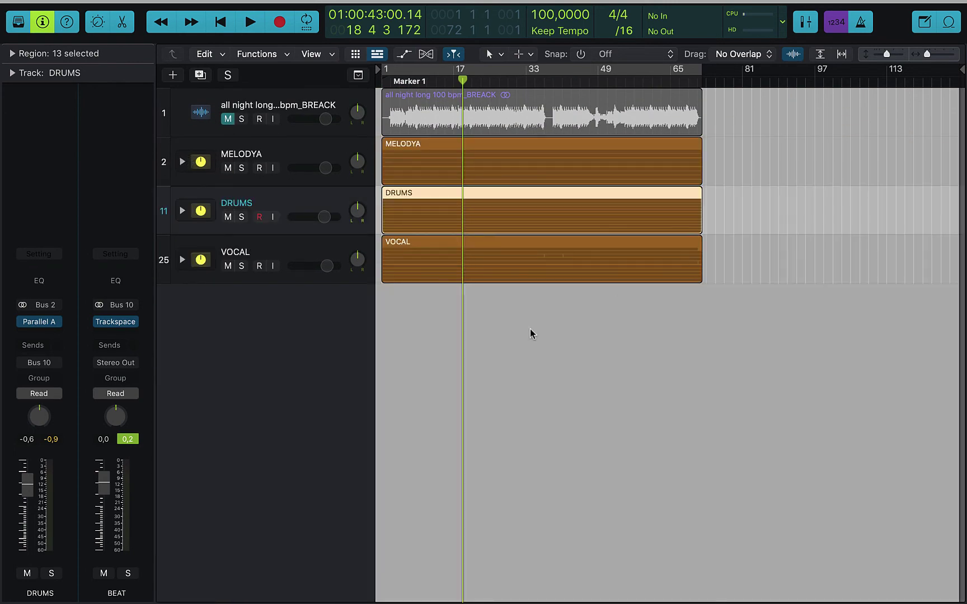
Open Neutron 3 Elements on the expanded VOCAL stack, dismiss its preset manager and review the modules available for the empty slot.
click(251, 250)
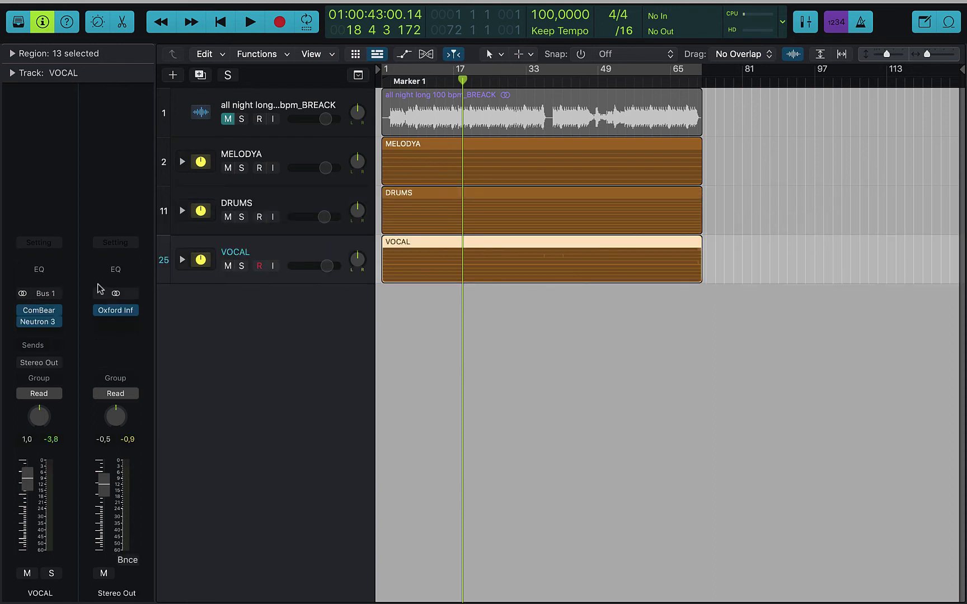
click(181, 260)
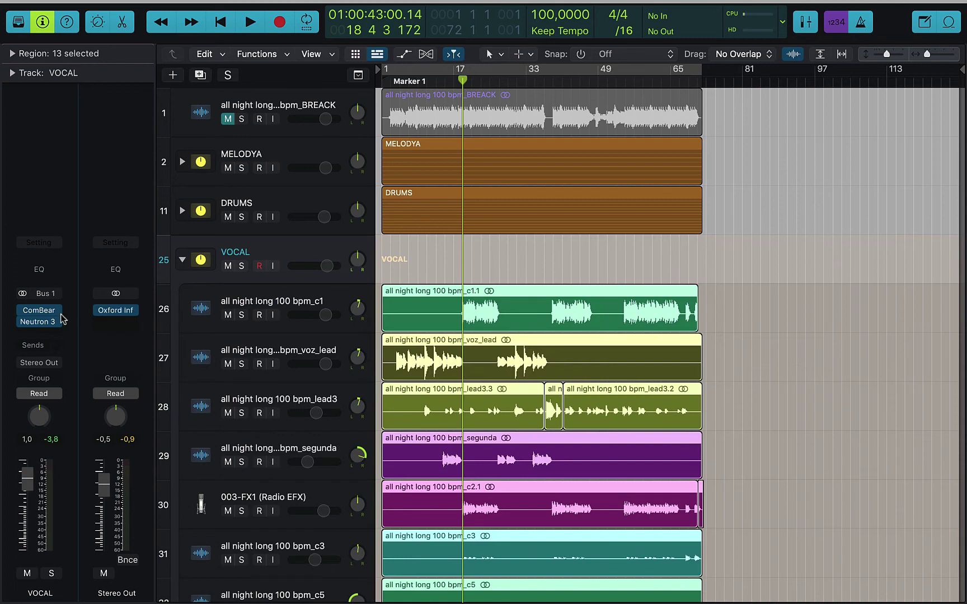
click(33, 323)
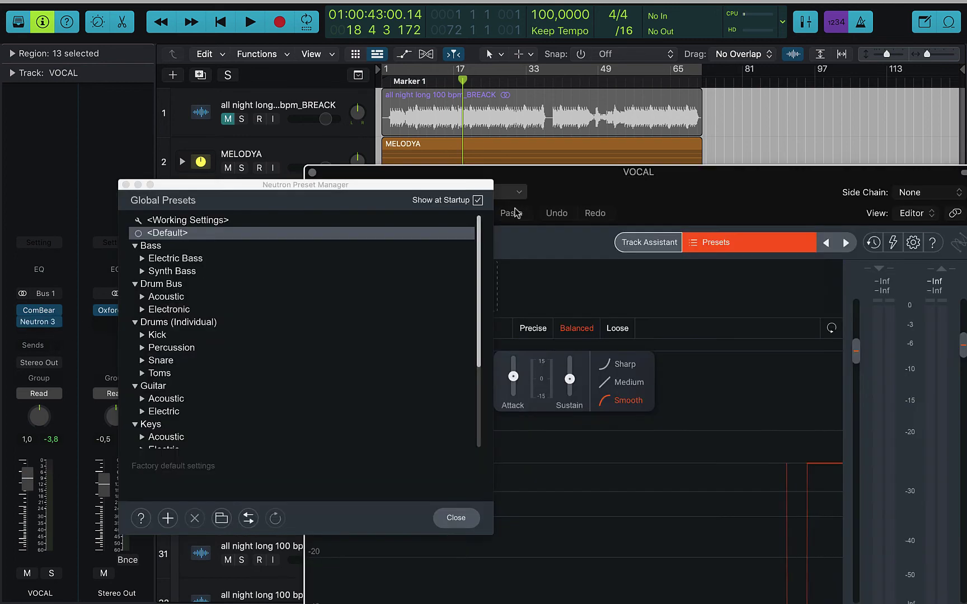
click(455, 517)
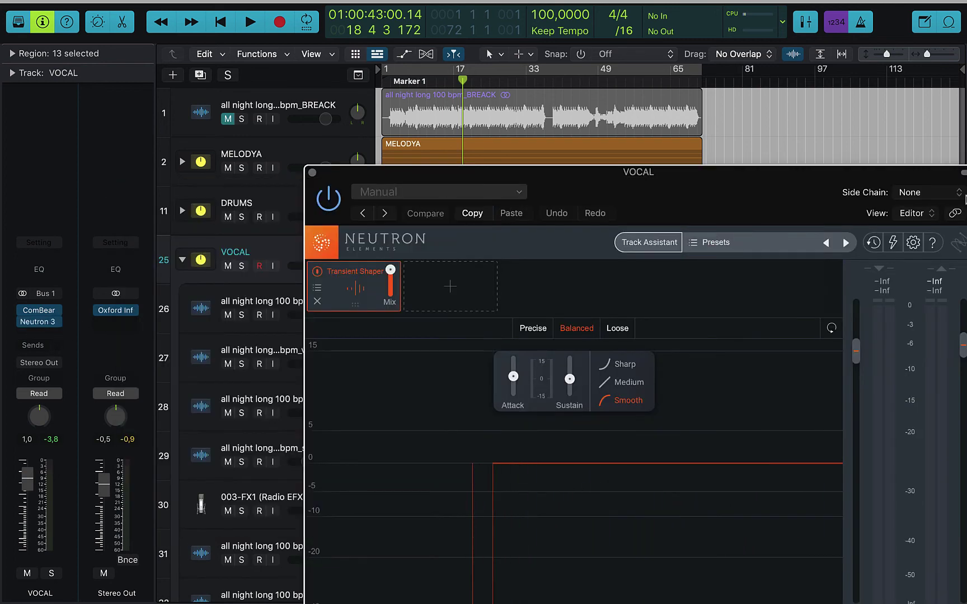
drag(766, 195, 637, 105)
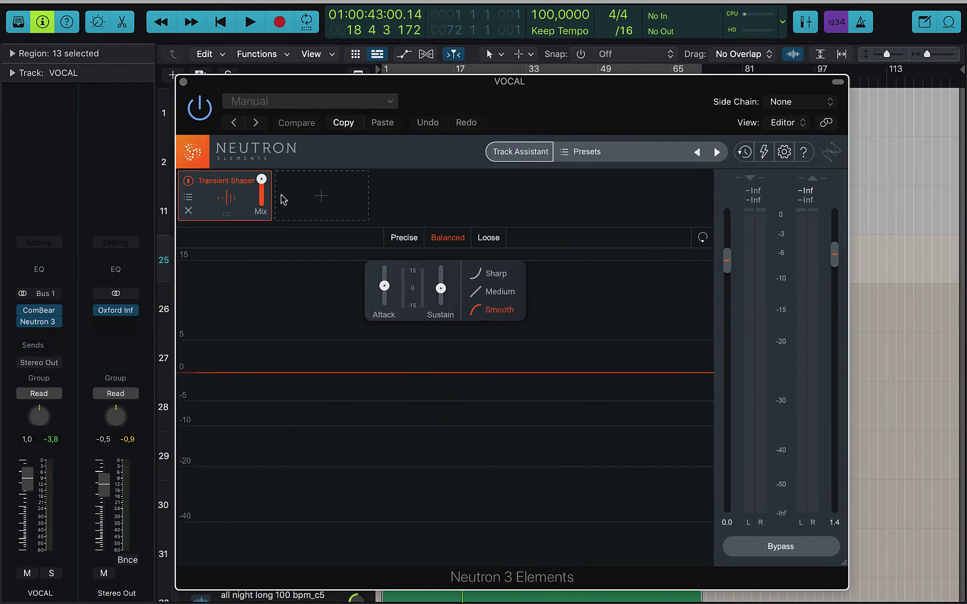
click(322, 195)
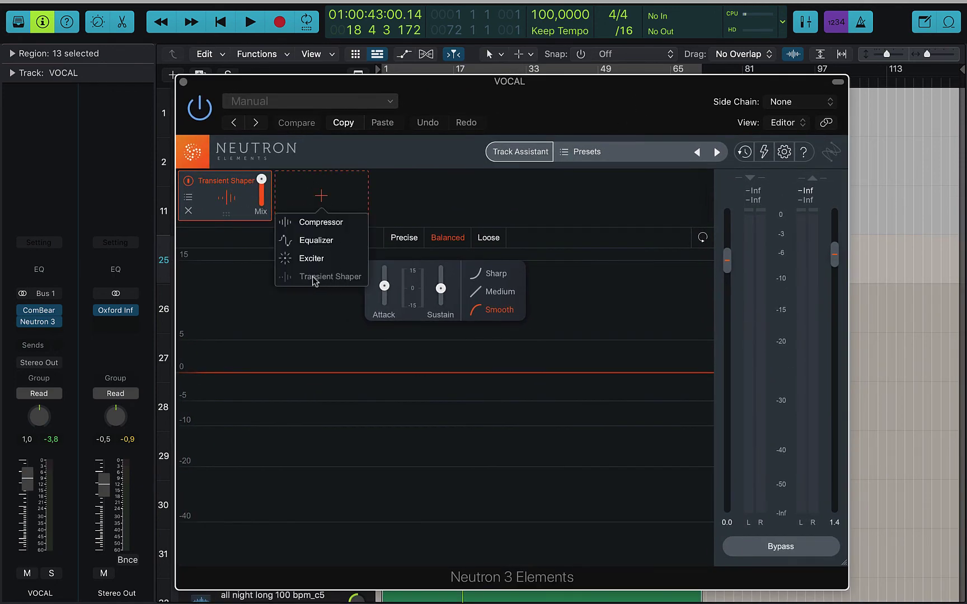
click(353, 155)
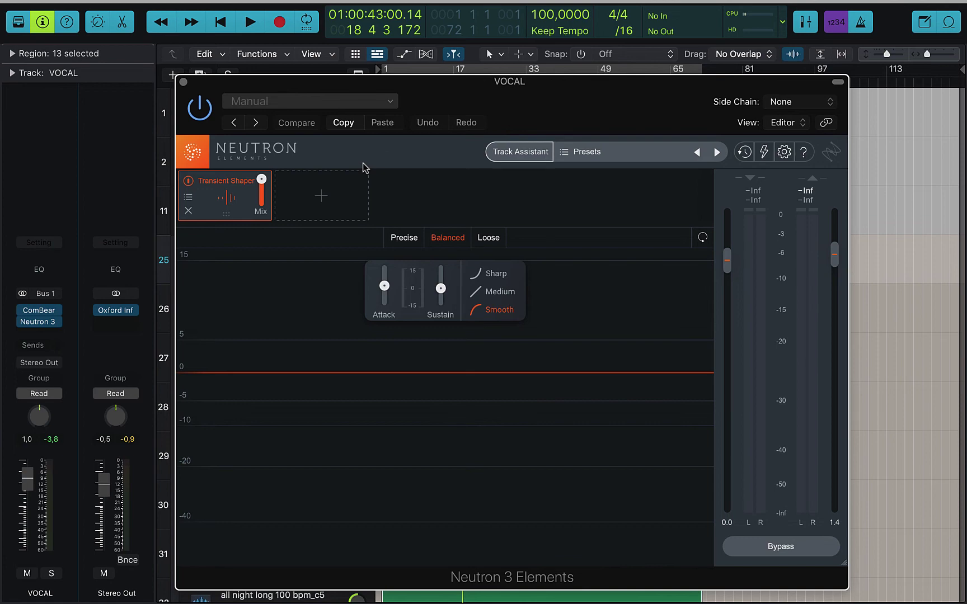
Solo the VOCAL stack and audition it with Neutron 3 bypassed and with it switched back on.
drag(259, 84, 494, 97)
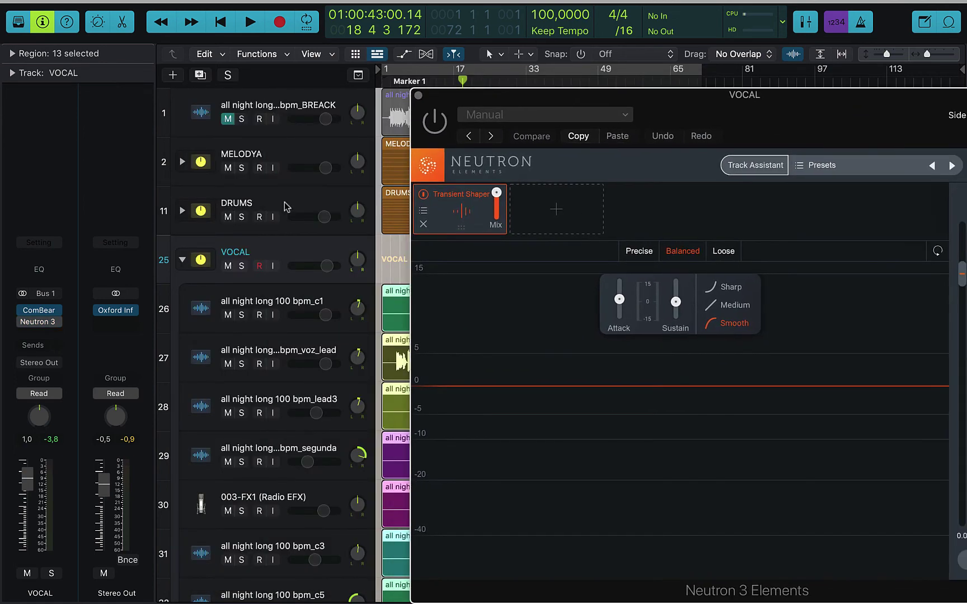
click(243, 265)
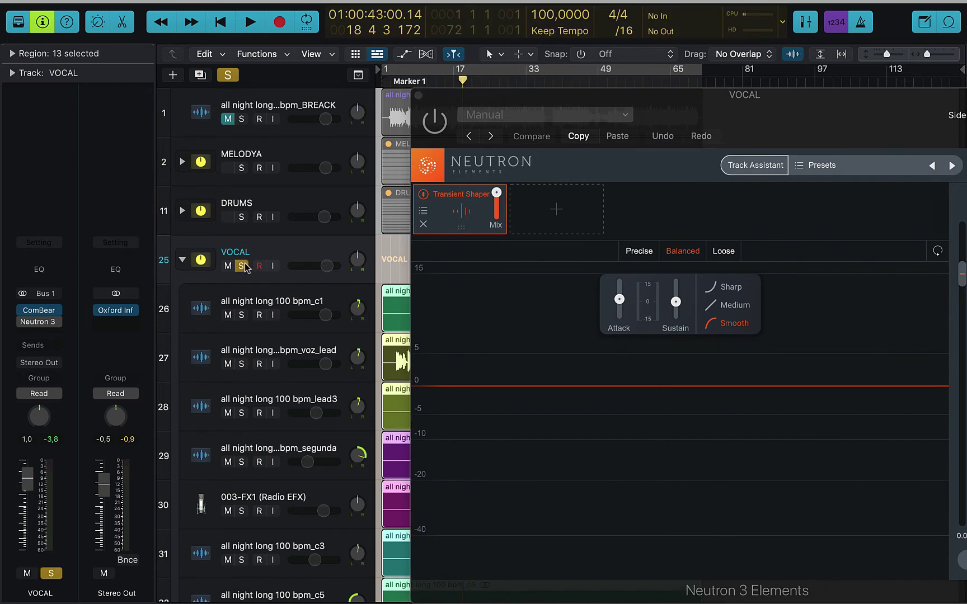
key(space)
scroll(247, 268, down, 2)
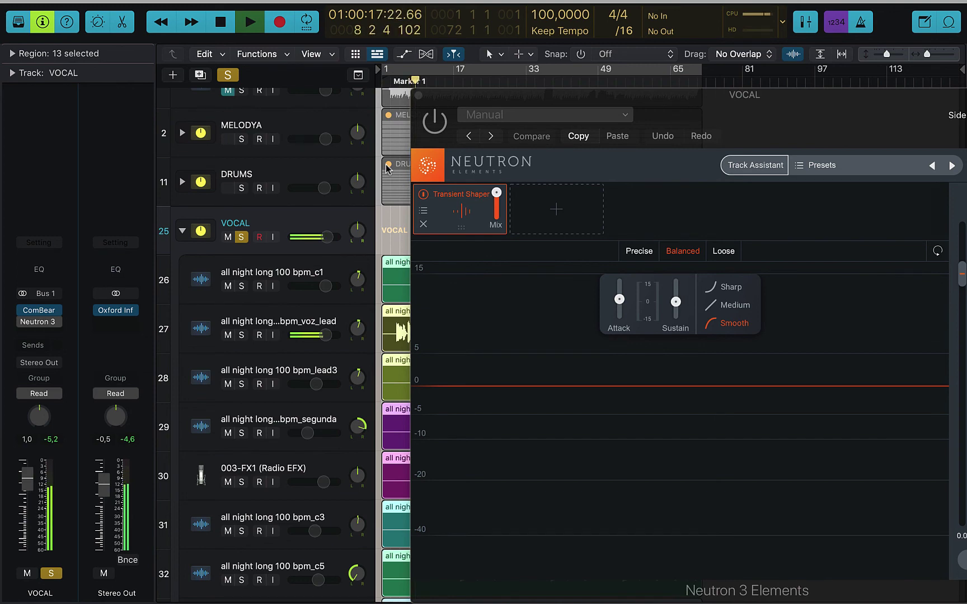
key(space)
click(445, 123)
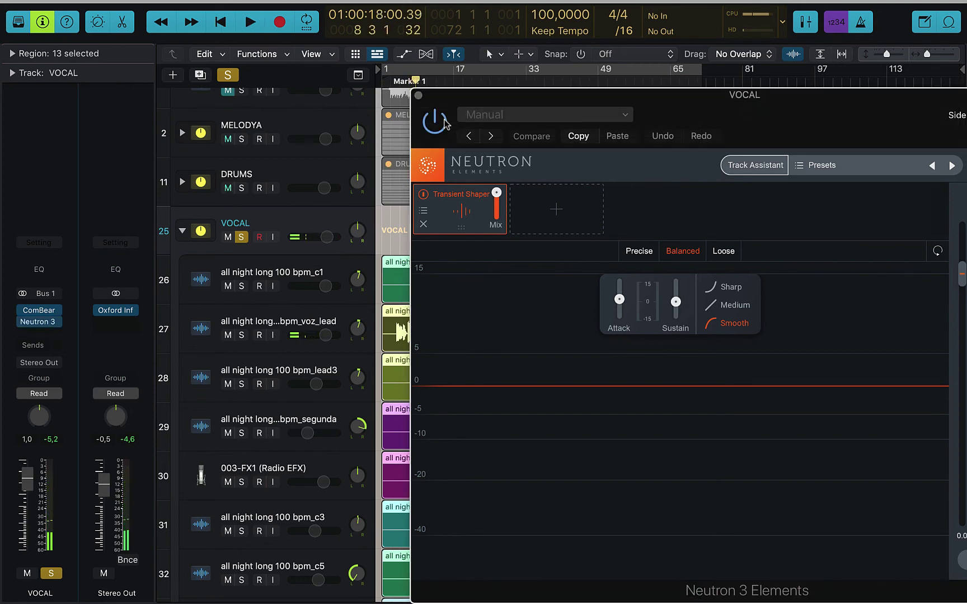
key(space)
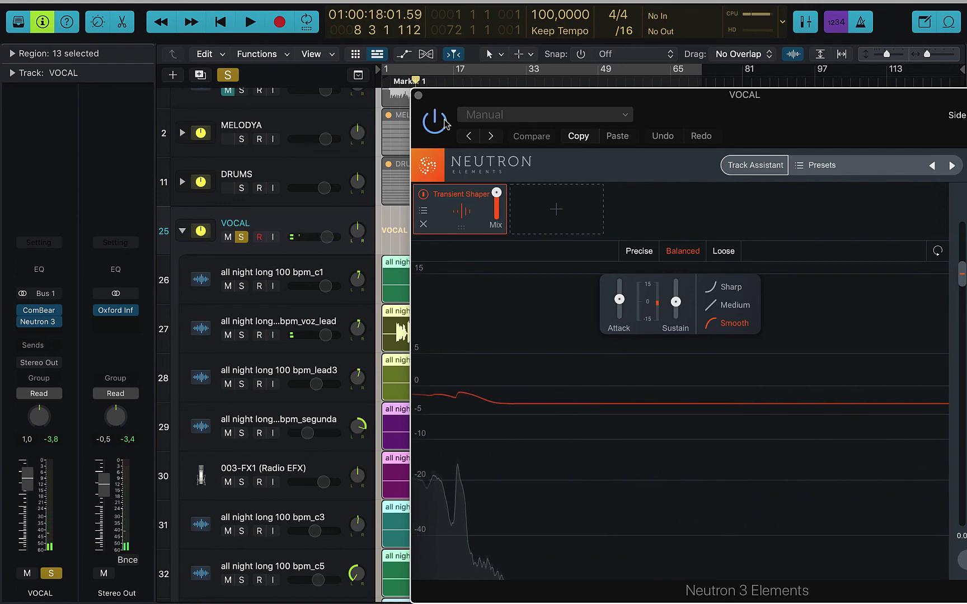
Switch the Transient Shaper's envelope response to Sharp and audition the soloed vocals.
drag(644, 96, 509, 93)
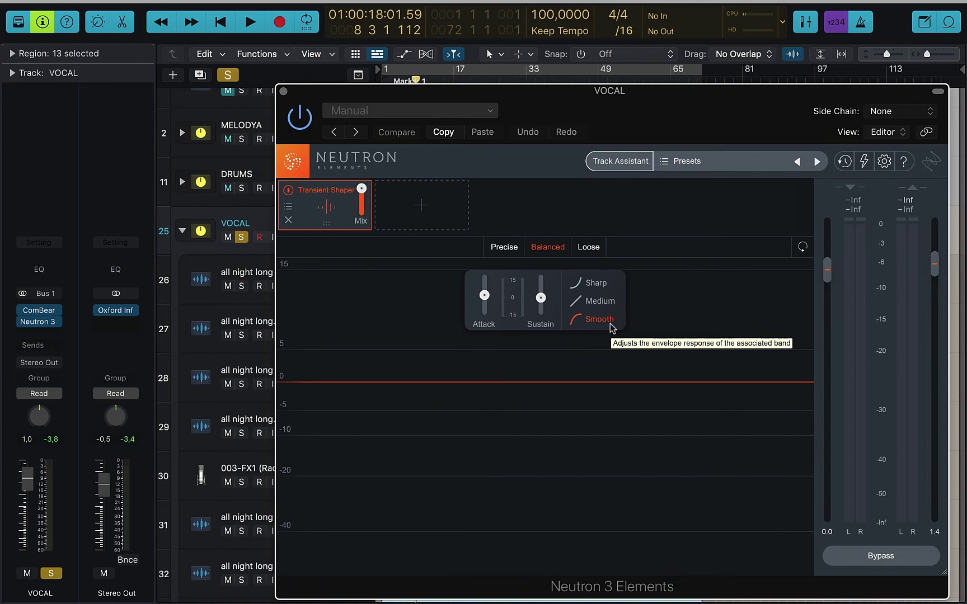
click(601, 284)
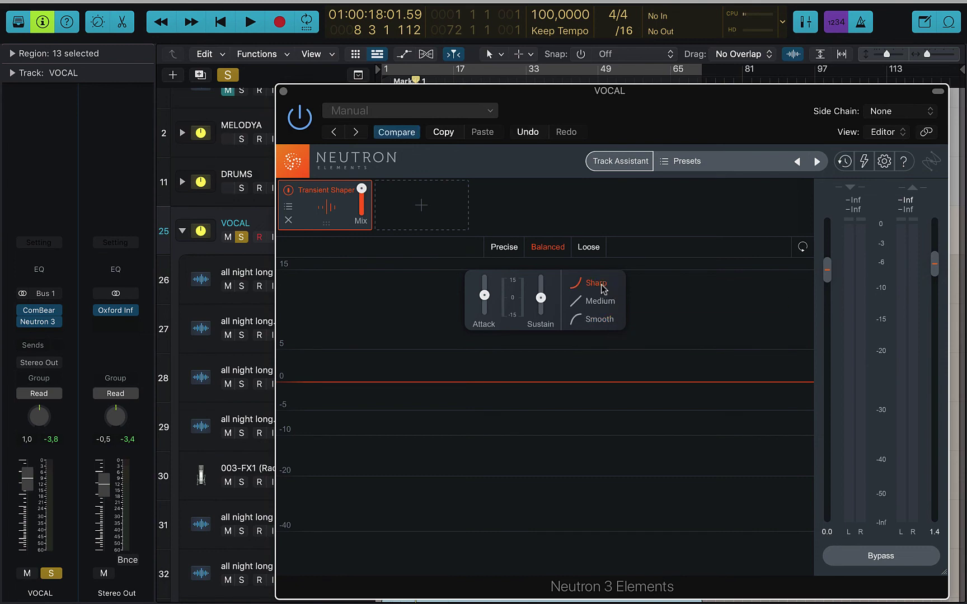
key(space)
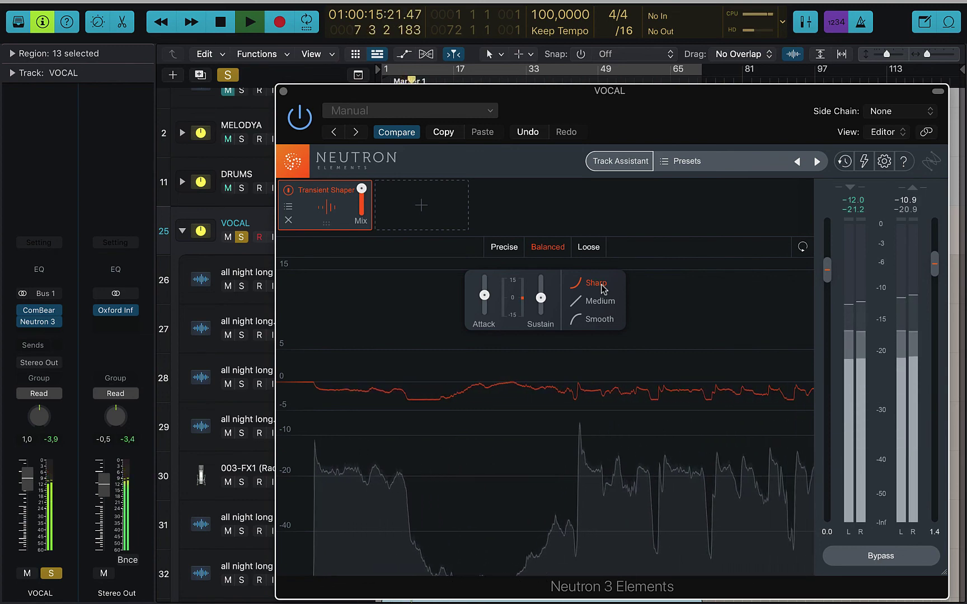
key(space)
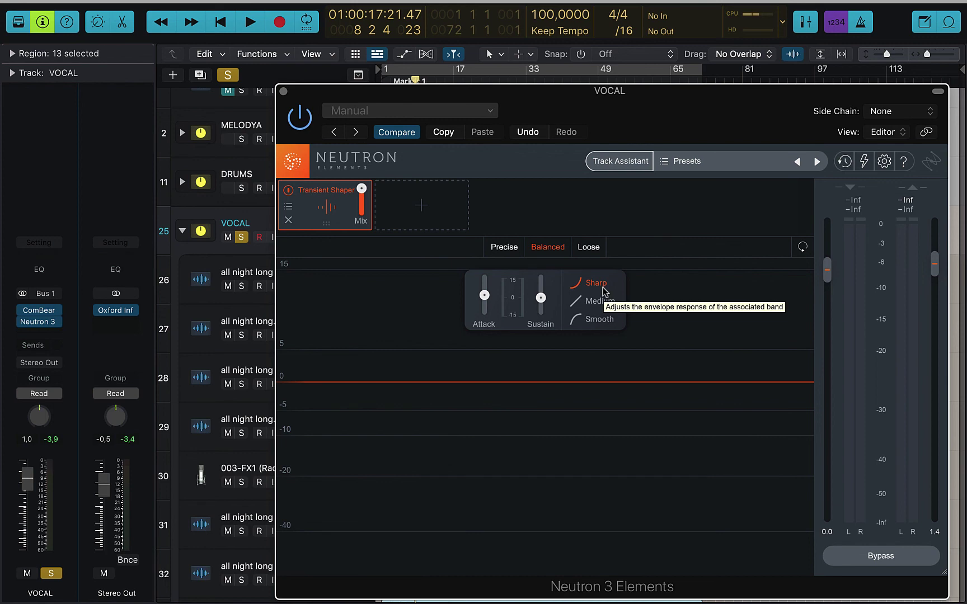
Set the Transient Shaper's envelope response to Smooth and audition the soloed vocals.
click(599, 320)
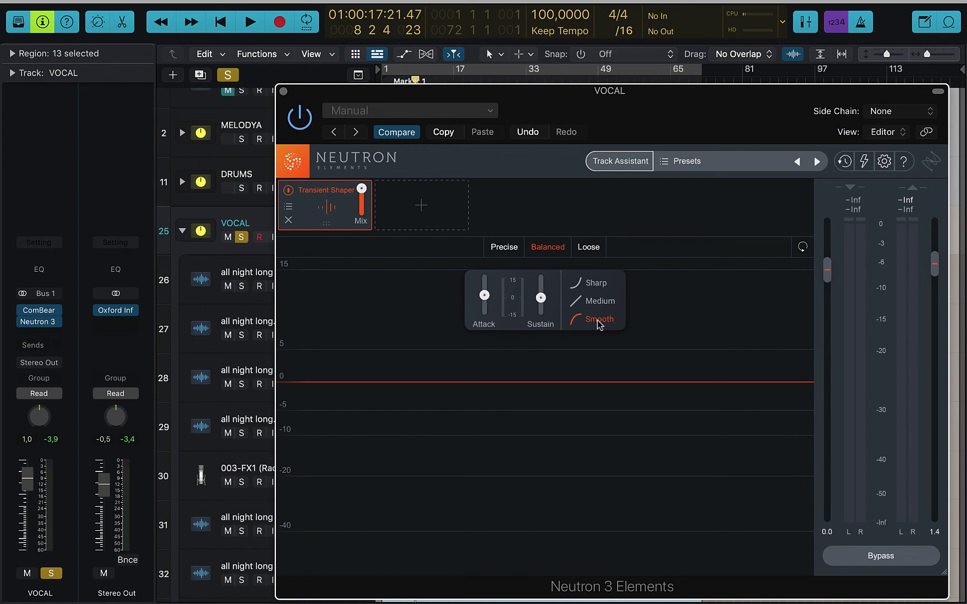
key(space)
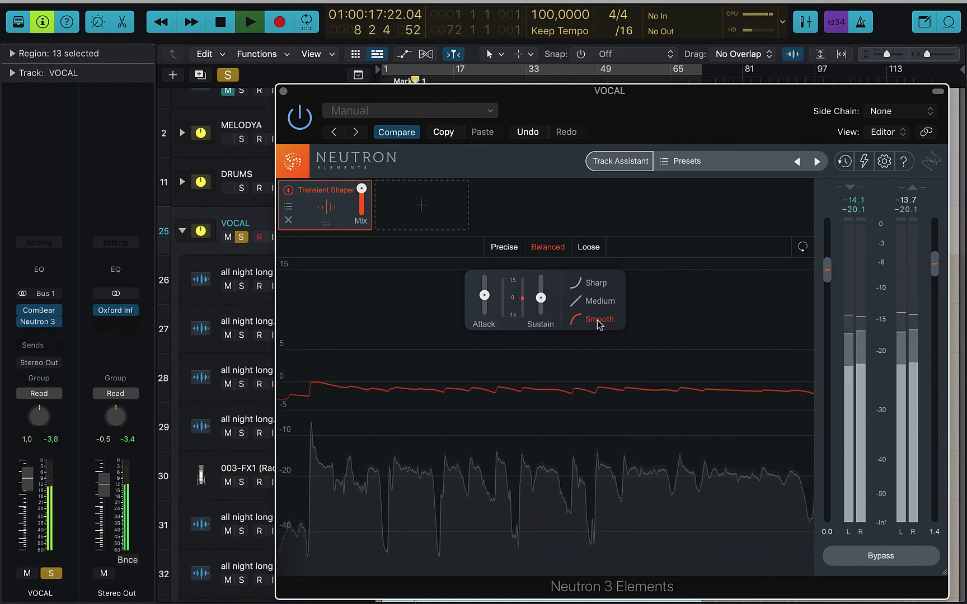
key(space)
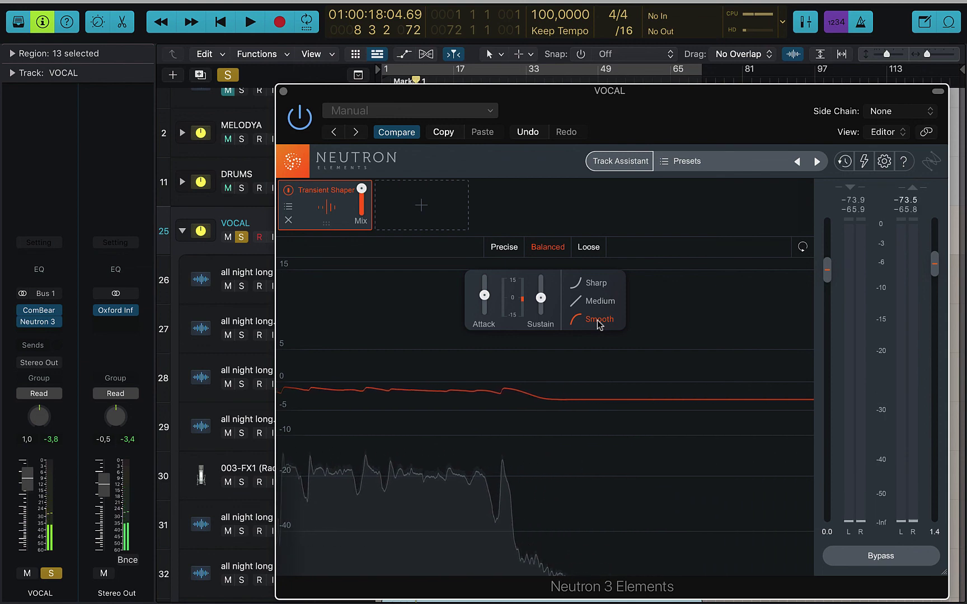